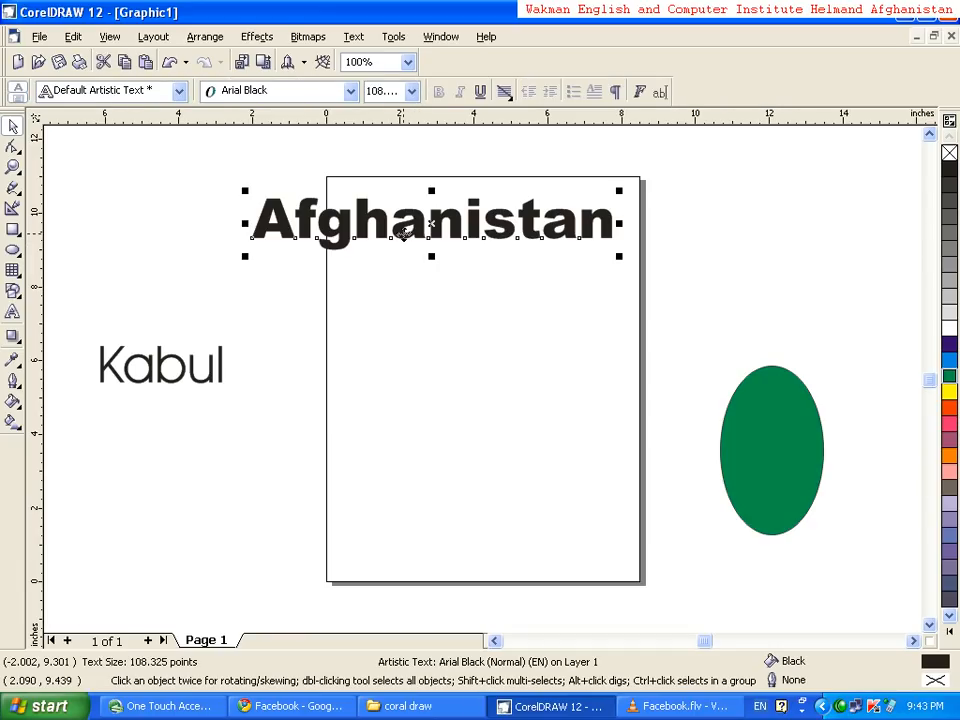
- Apply the Large Glow drop shadow preset to the Afghanistan text, and replace it with the Pers Bottom Right preset
left_click(22, 346)
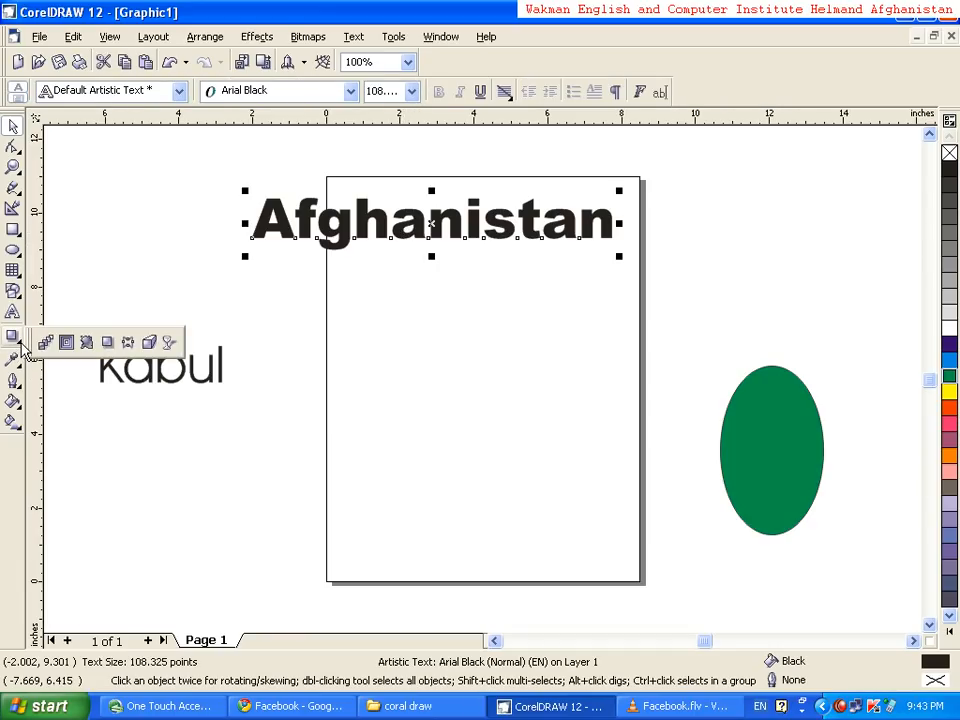
left_click(106, 344)
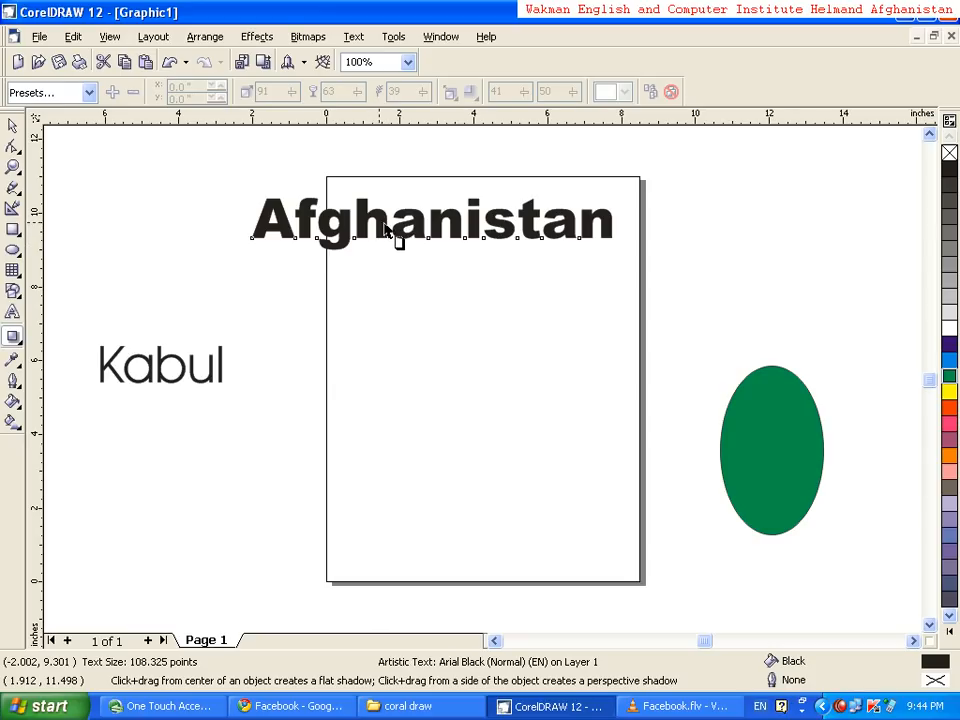
left_click(89, 92)
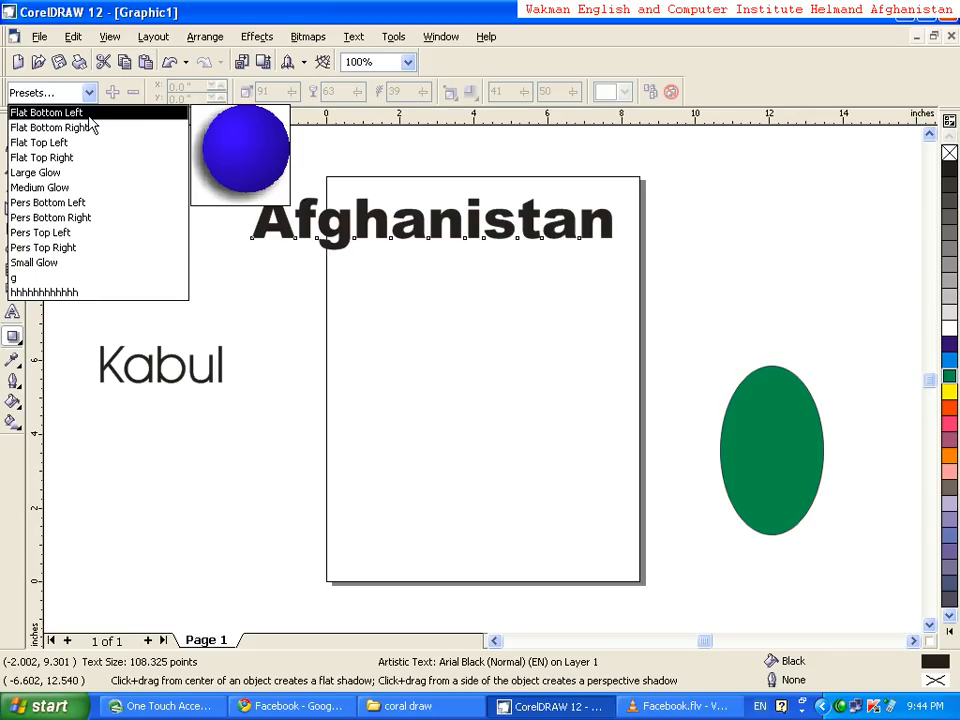
left_click(86, 175)
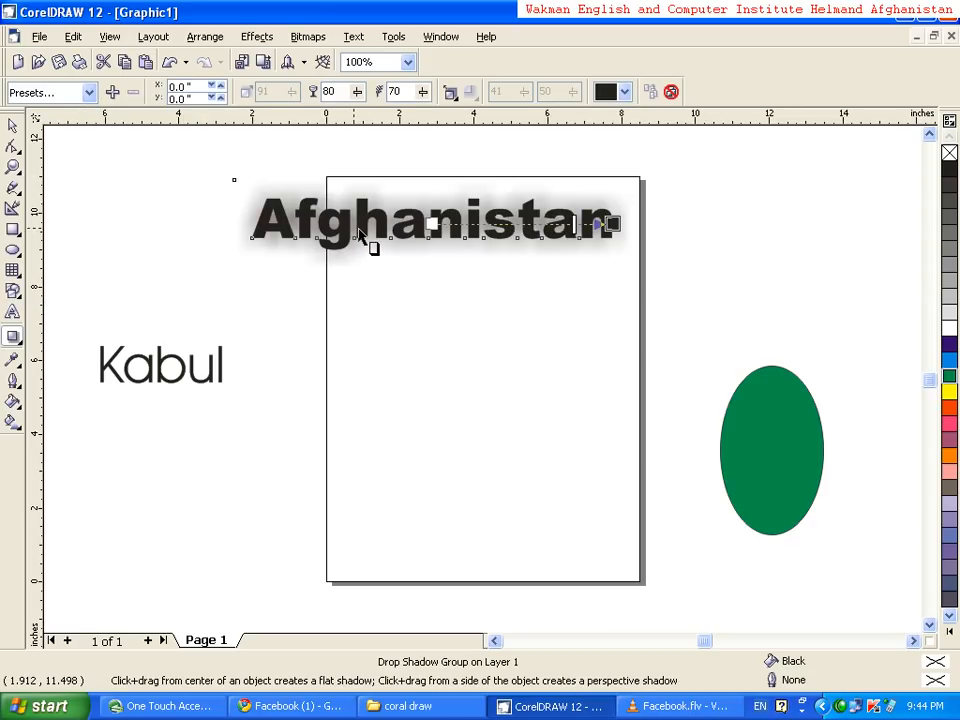
left_click(88, 92)
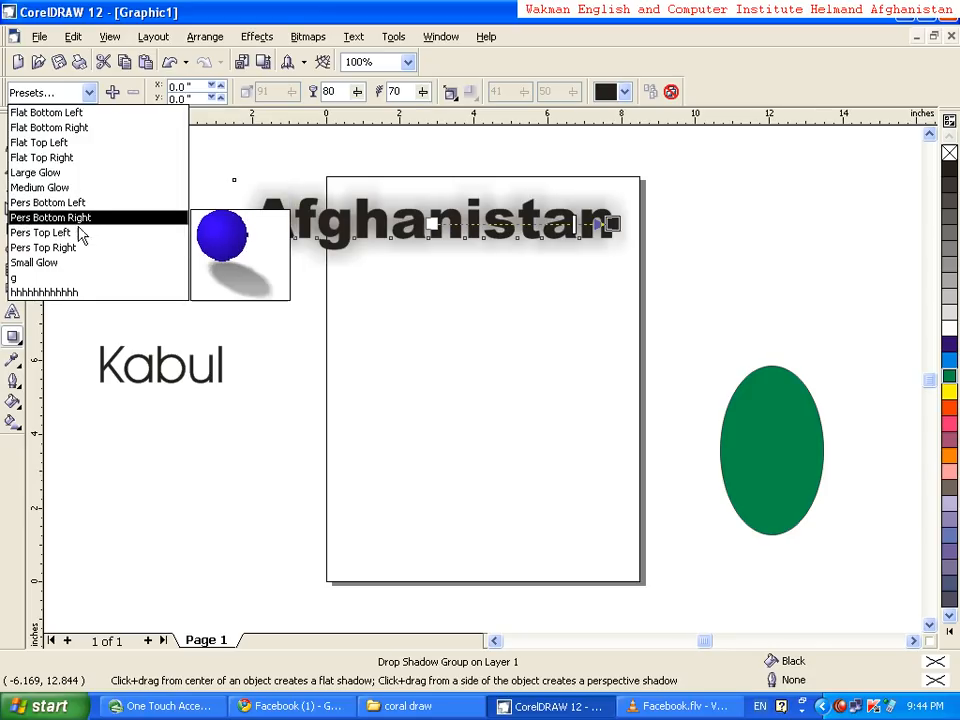
left_click(78, 220)
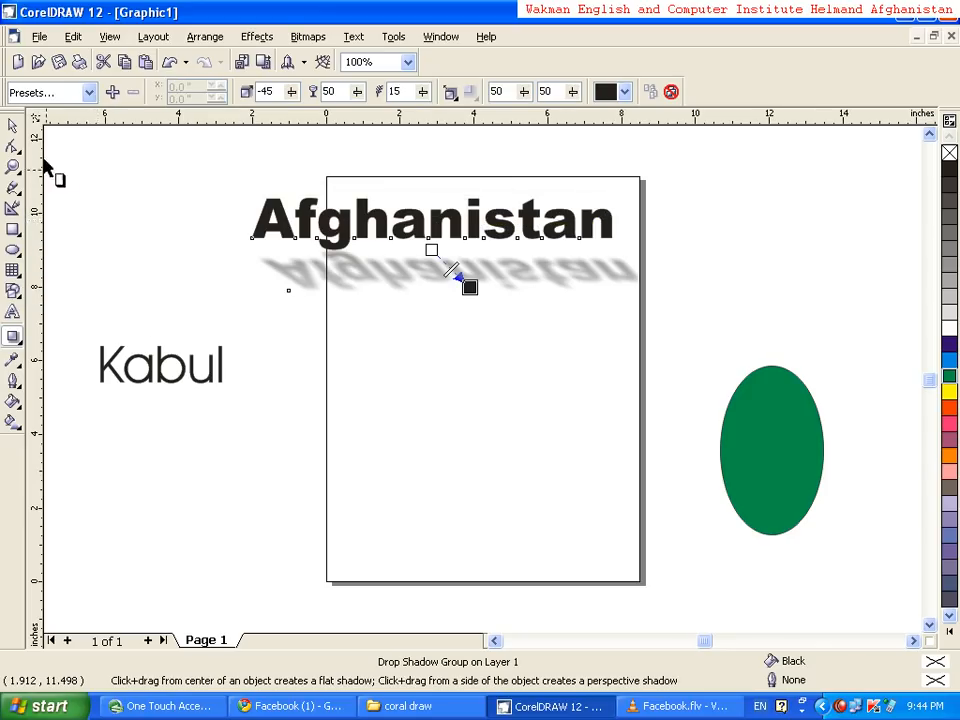
- Enlarge the shadowed Afghanistan text towards its lower-left corner and stretch it upward to about 127.5 % of its height
left_click(13, 126)
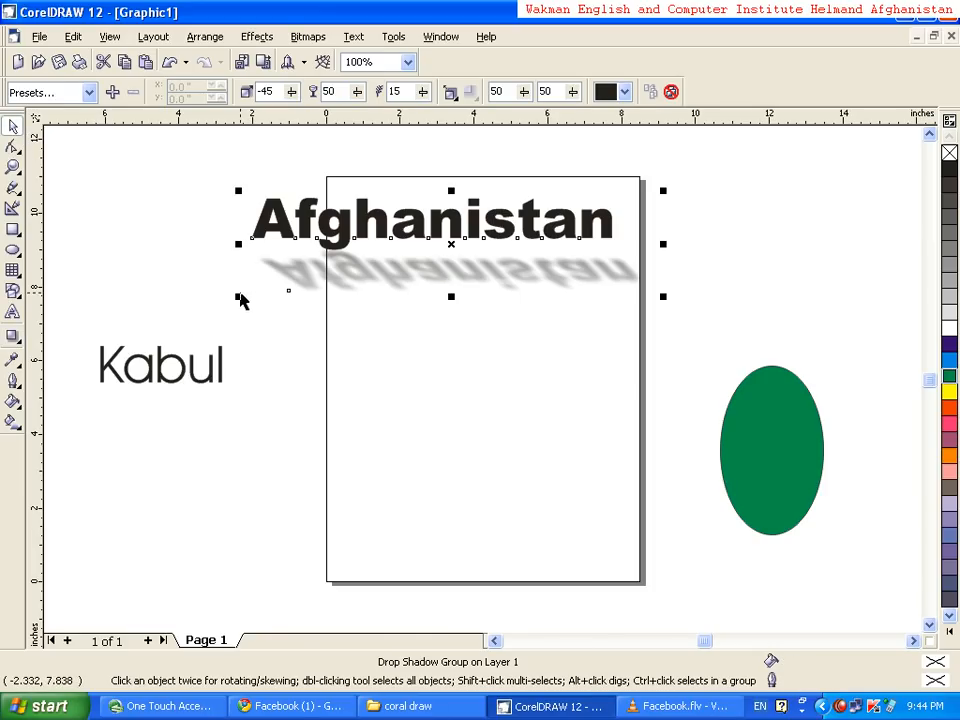
left_click_drag(239, 295, 200, 362)
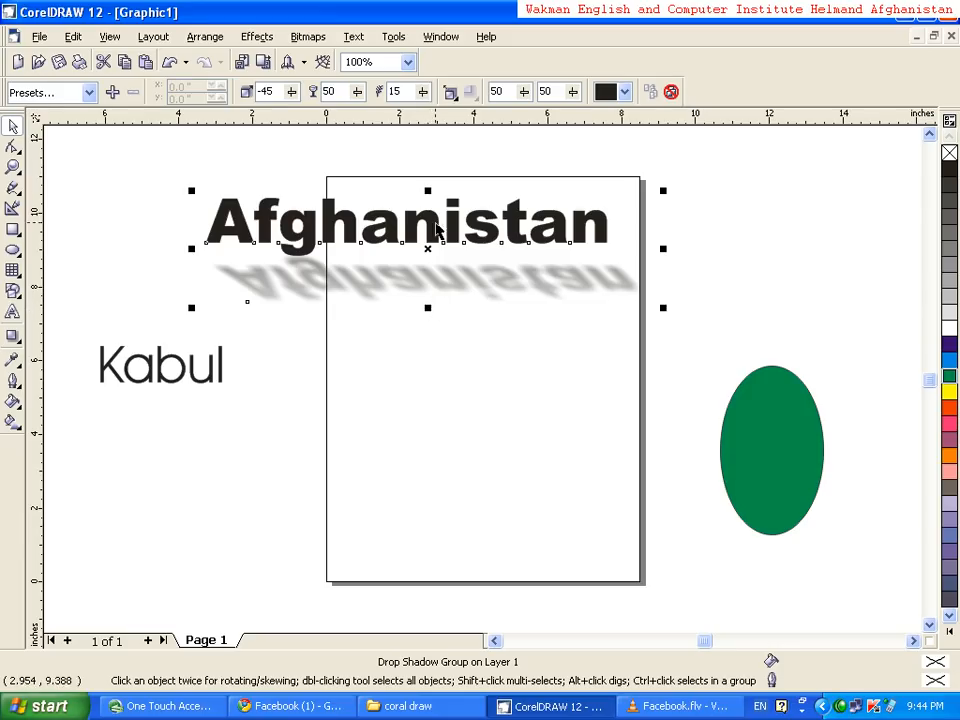
left_click_drag(424, 190, 426, 161)
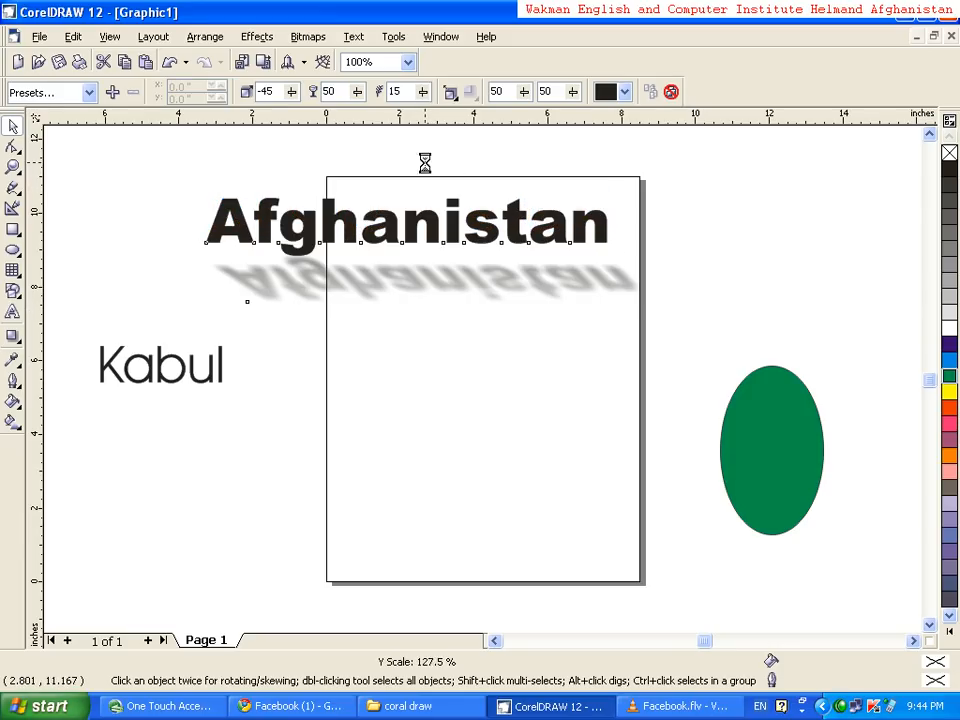
left_click(89, 92)
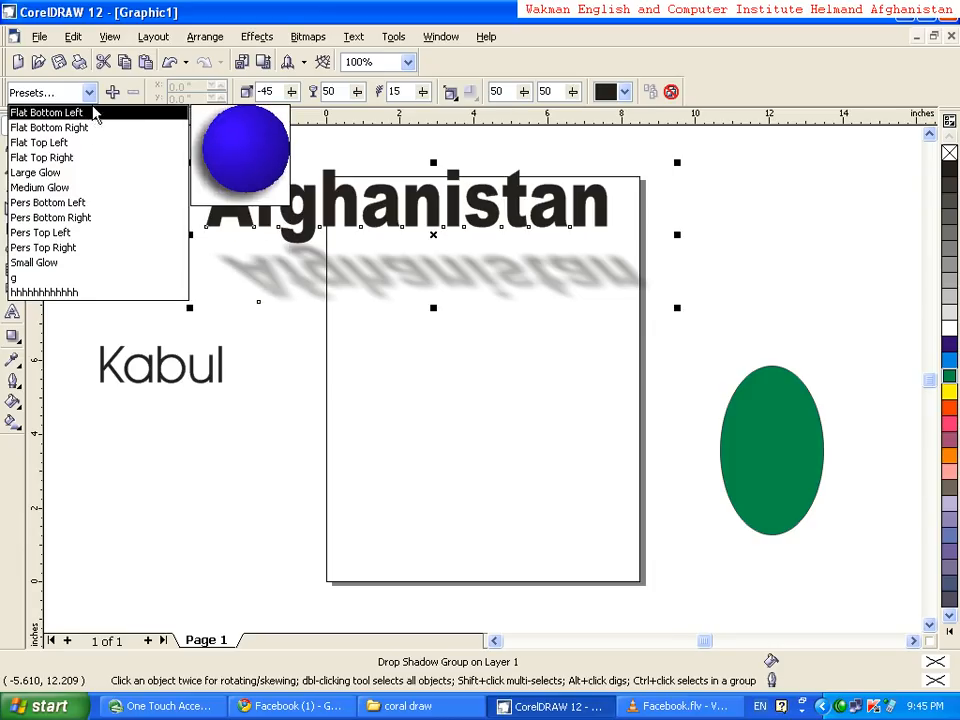
left_click(93, 98)
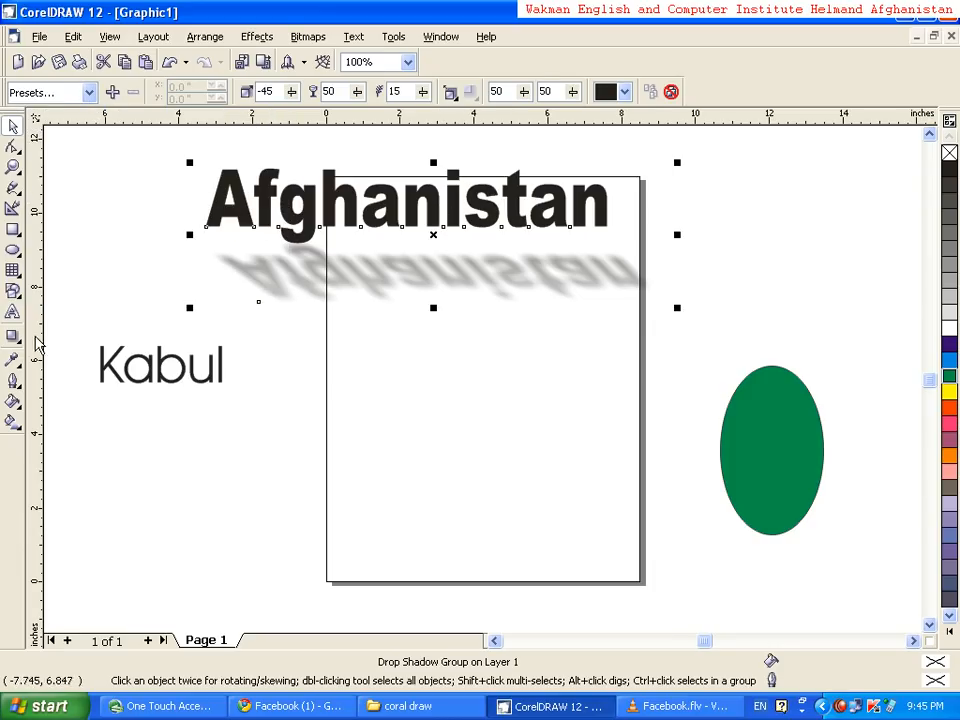
- Lengthen the Afghanistan text's drop shadow downward to an angle of about -50 and reduce its opacity to about 34
left_click(12, 337)
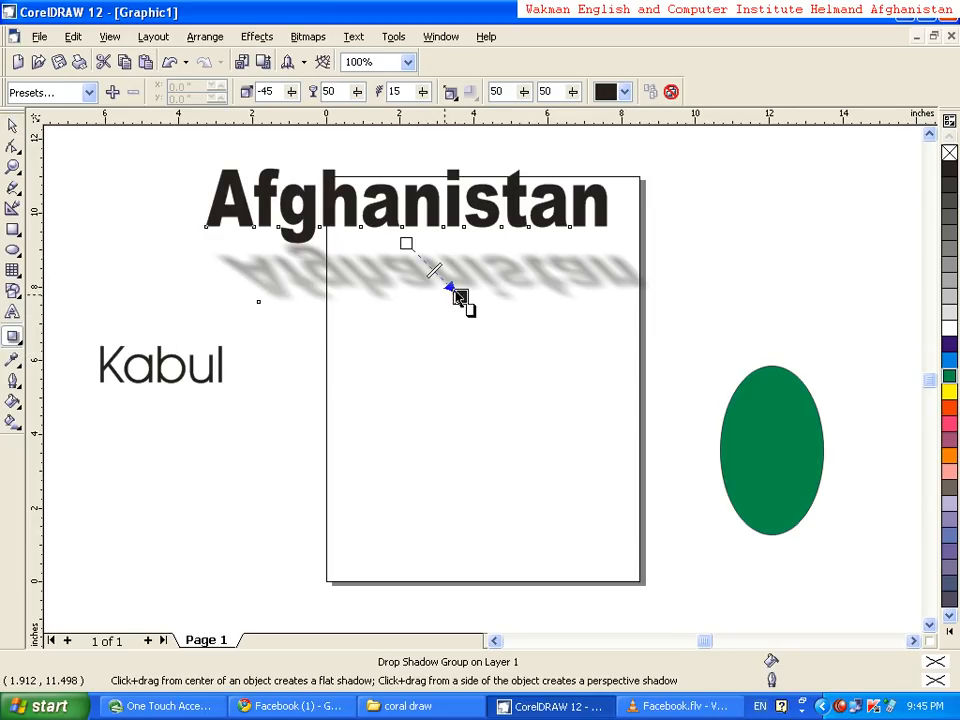
left_click_drag(459, 293, 487, 343)
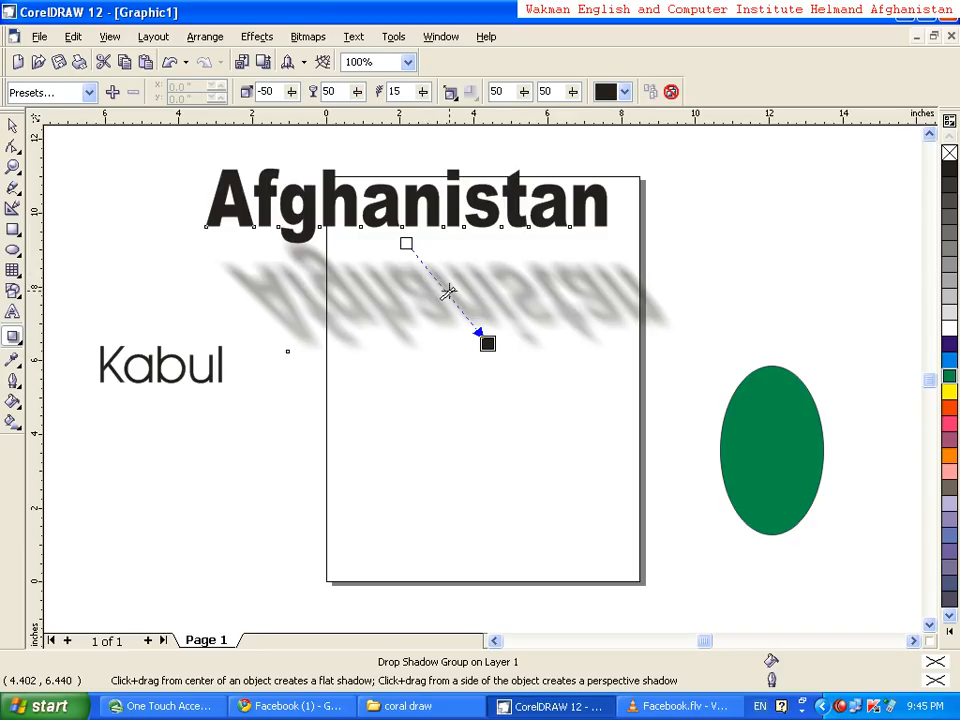
left_click_drag(448, 293, 437, 285)
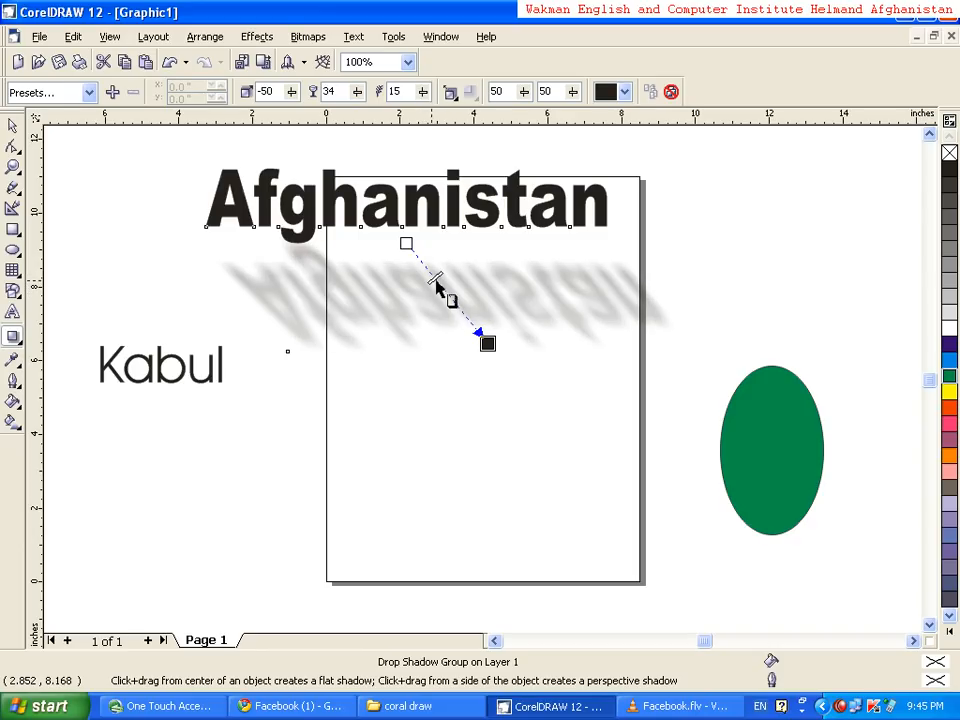
- Change the Afghanistan text's drop shadow colour to yellow and replace it with pink
left_click(624, 91)
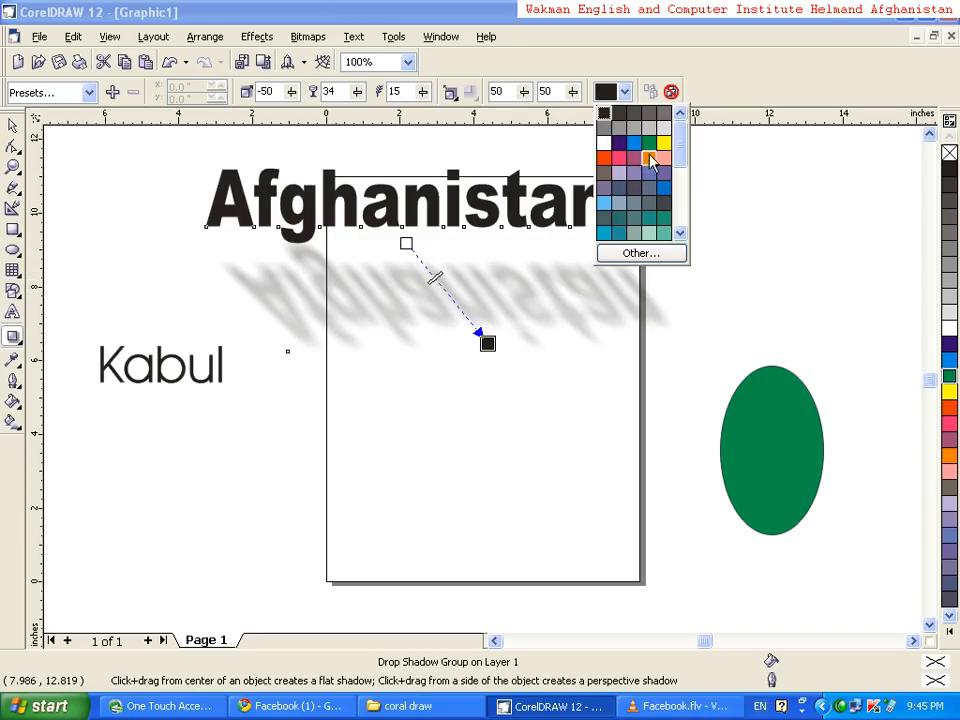
left_click(664, 143)
left_click(624, 92)
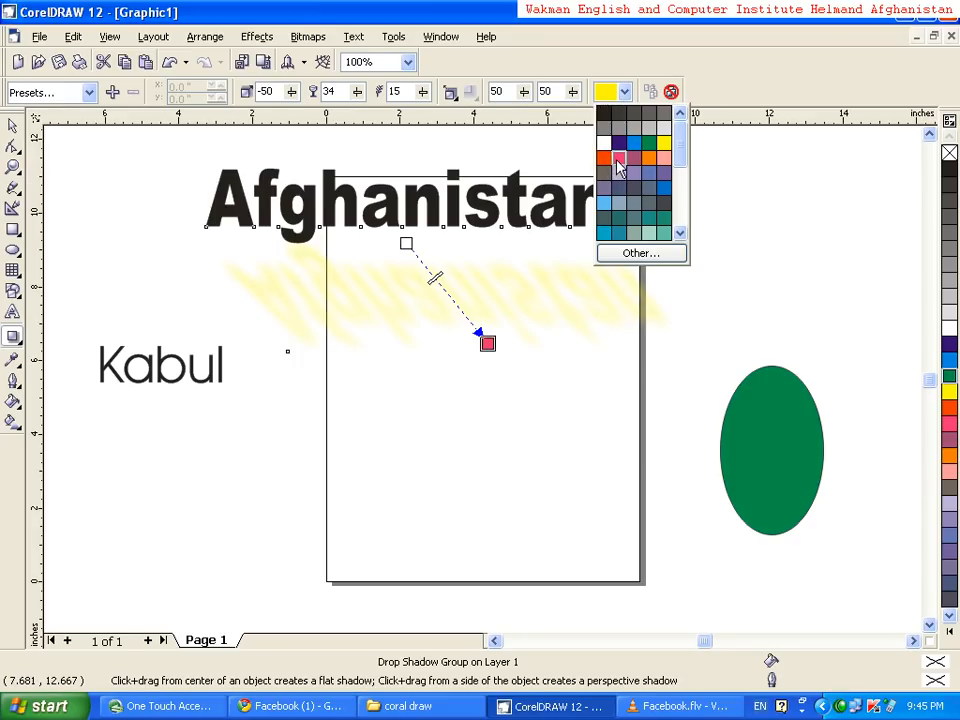
left_click(619, 159)
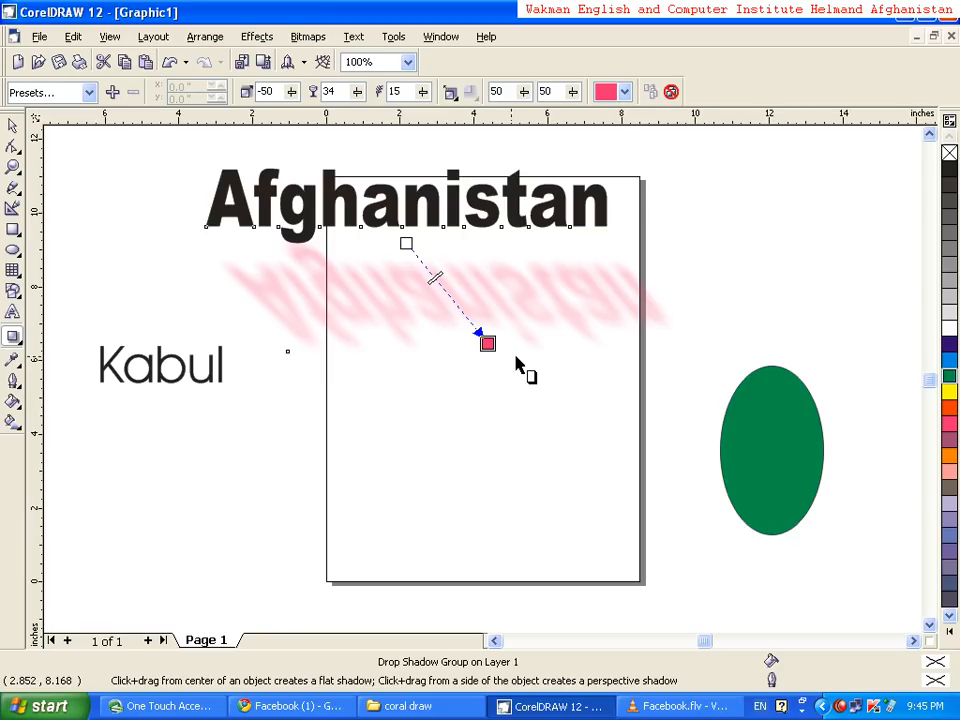
- Save the current drop shadow settings as a preset named "sunday night shadow"
left_click(113, 92)
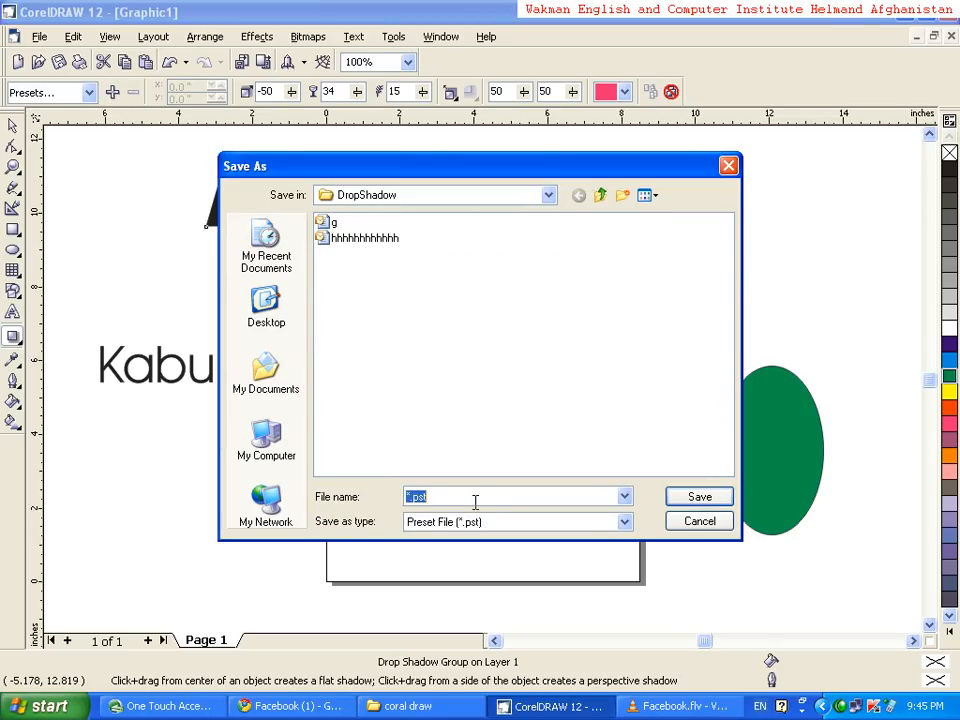
type("sunday night shadow")
left_click(688, 495)
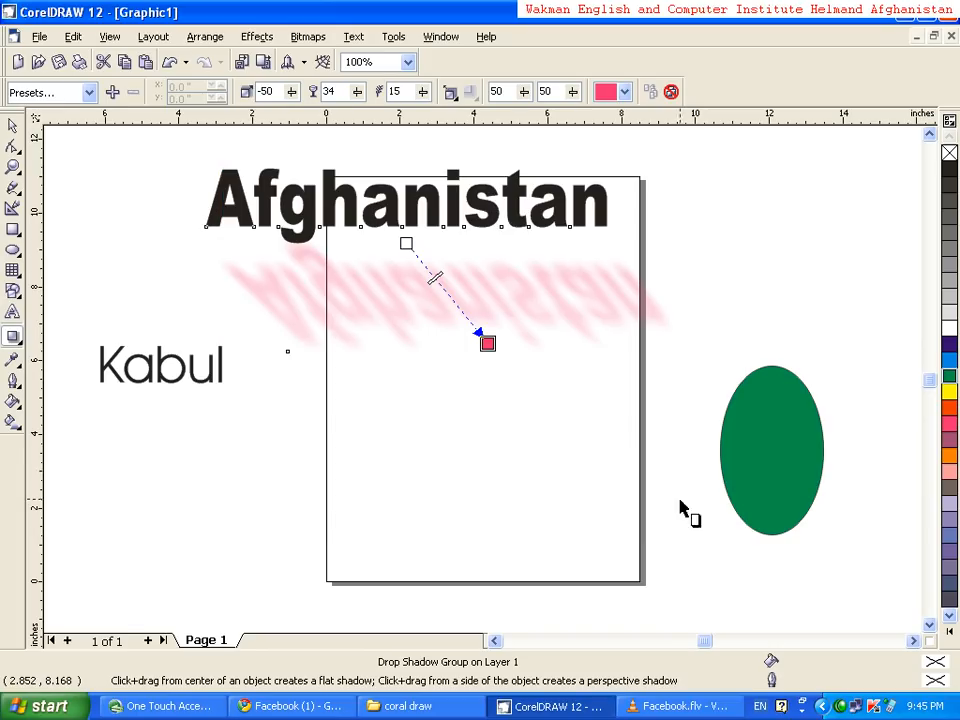
- Apply the saved "sunday night shadow" drop shadow preset to the Kabul text
left_click(12, 125)
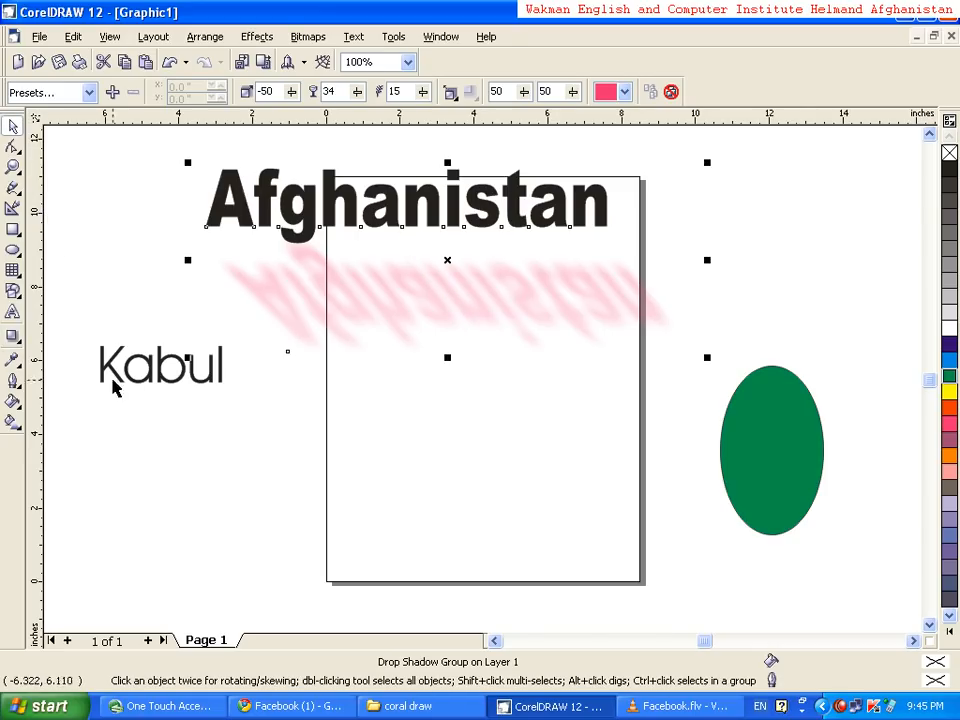
left_click(137, 372)
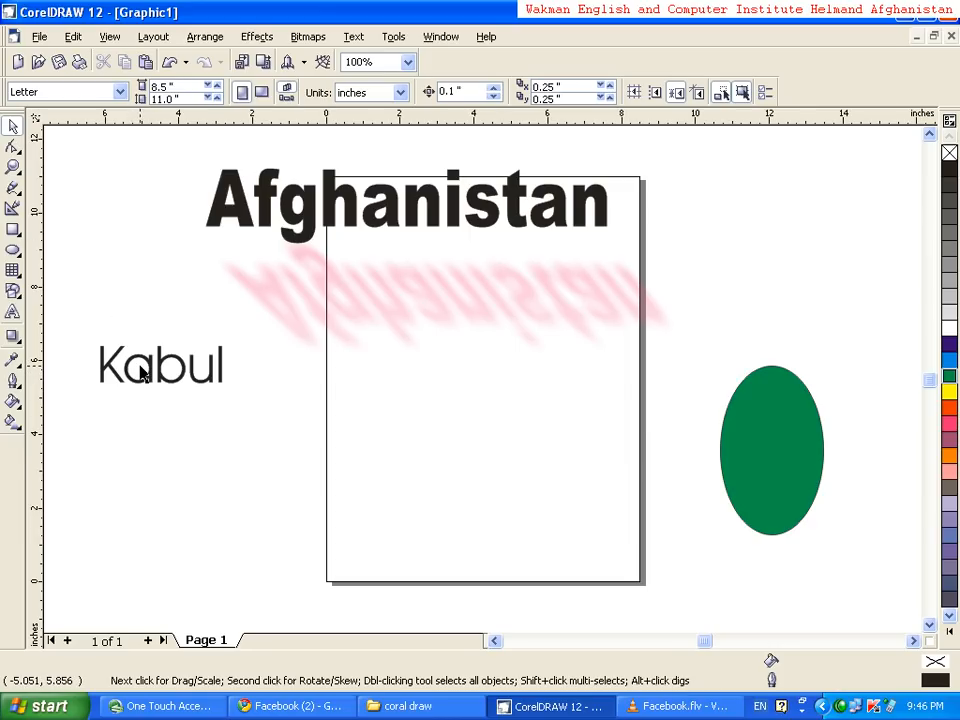
left_click(786, 474)
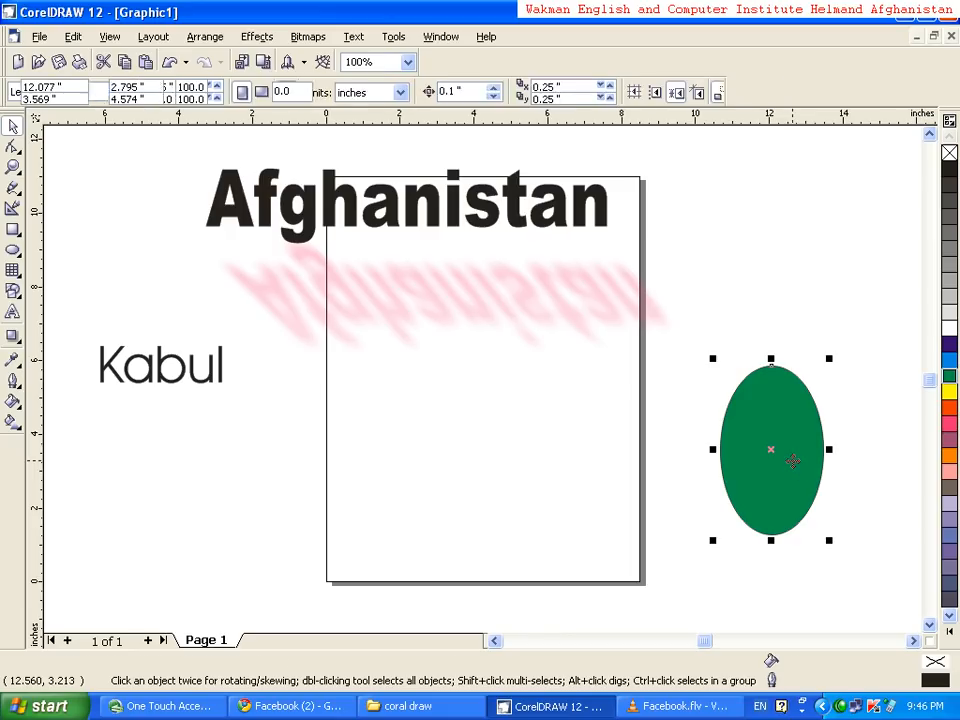
left_click(153, 395)
left_click(754, 444)
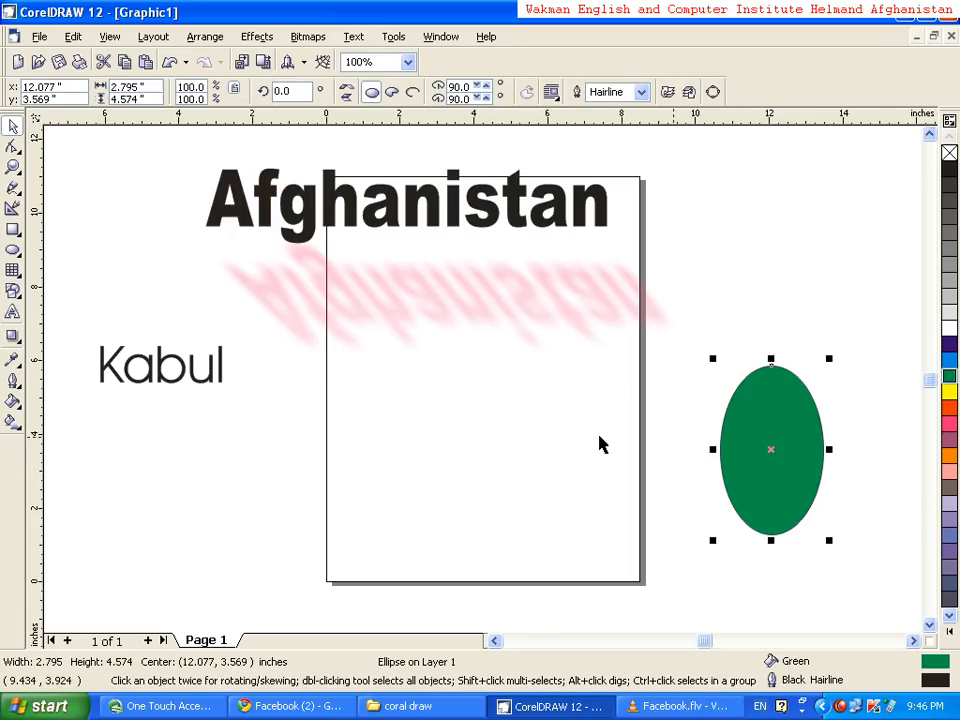
left_click(200, 385)
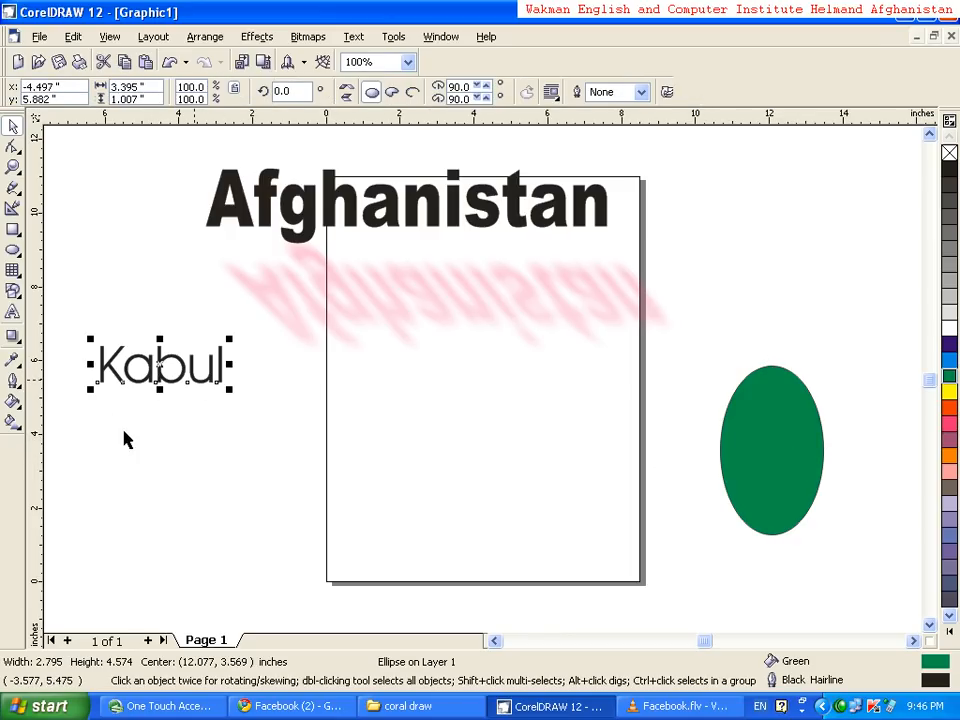
left_click(14, 337)
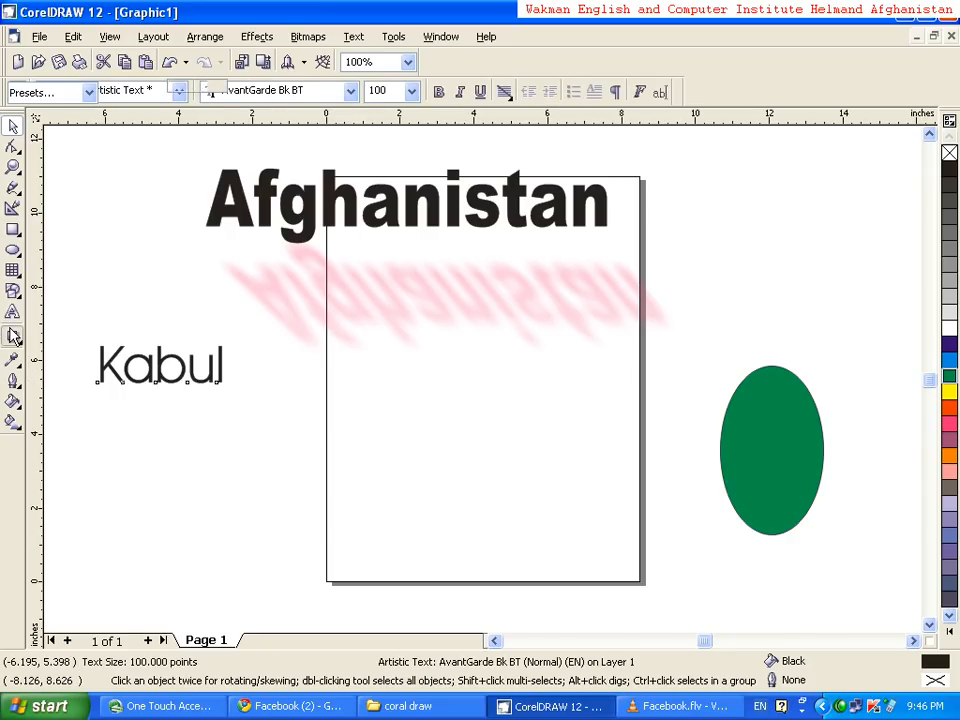
left_click(89, 93)
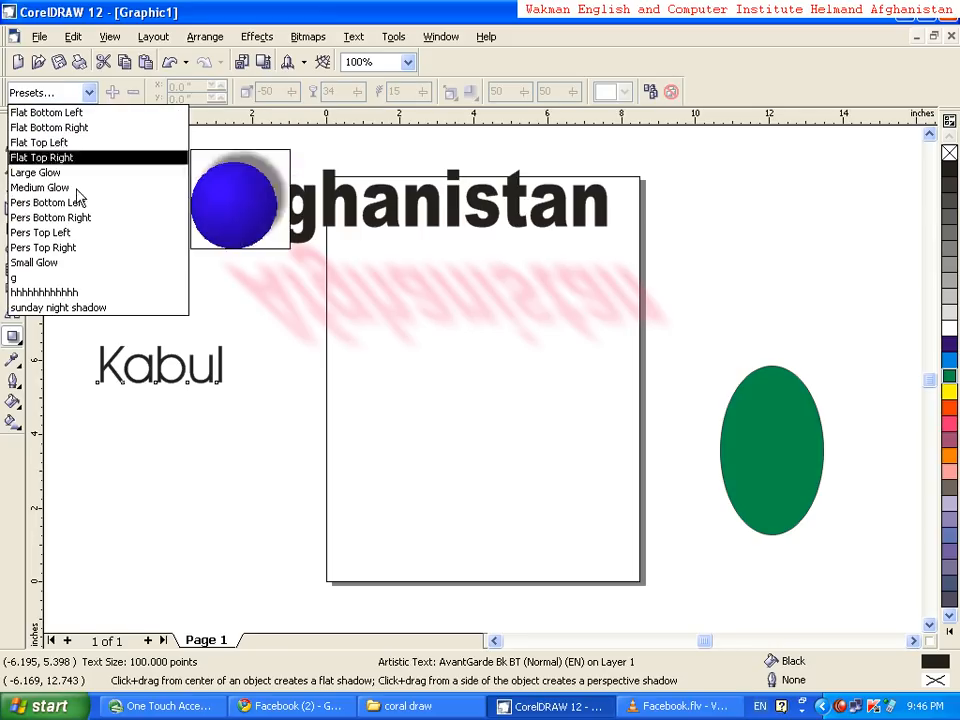
left_click(78, 309)
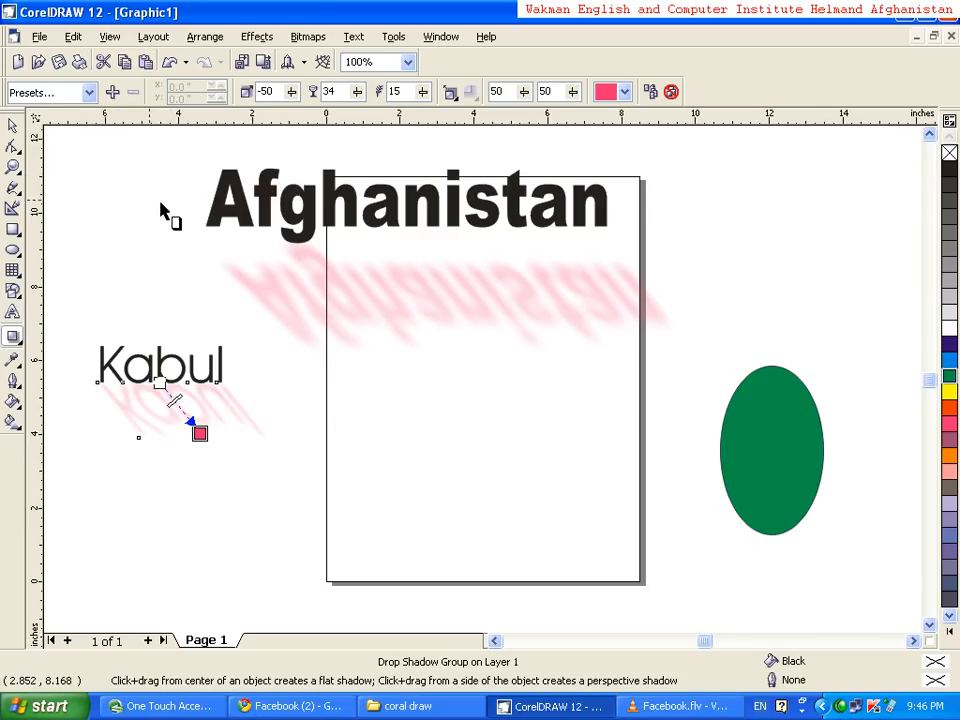
- Pull the Afghanistan text's drop shadow around so it extends above the letters at an angle of about 88
left_click(253, 193)
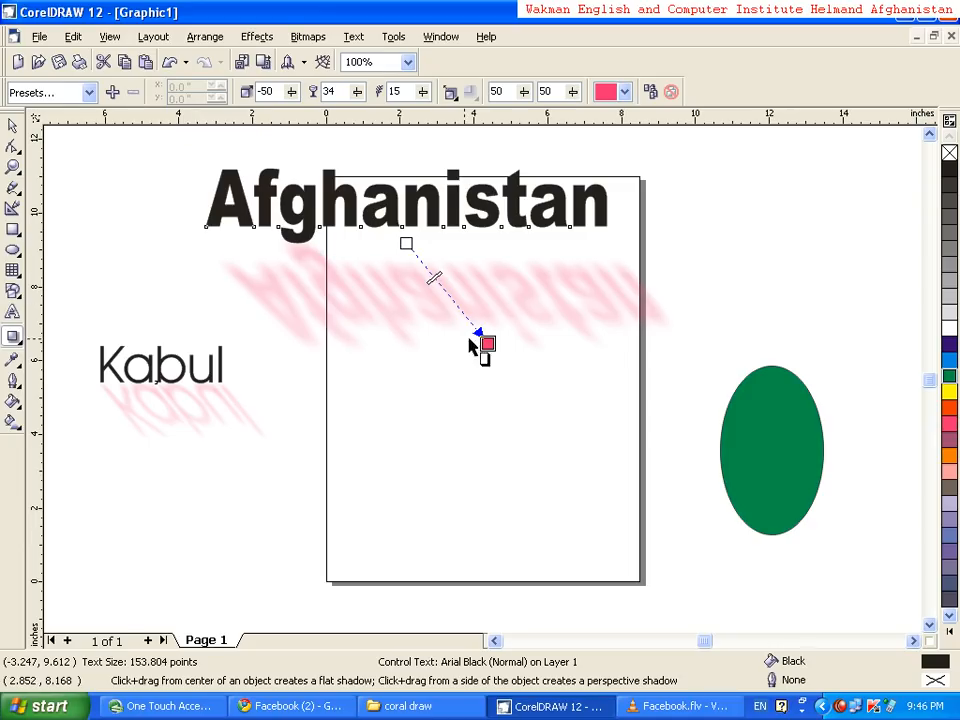
left_click_drag(487, 343, 497, 430)
left_click_drag(488, 190, 412, 63)
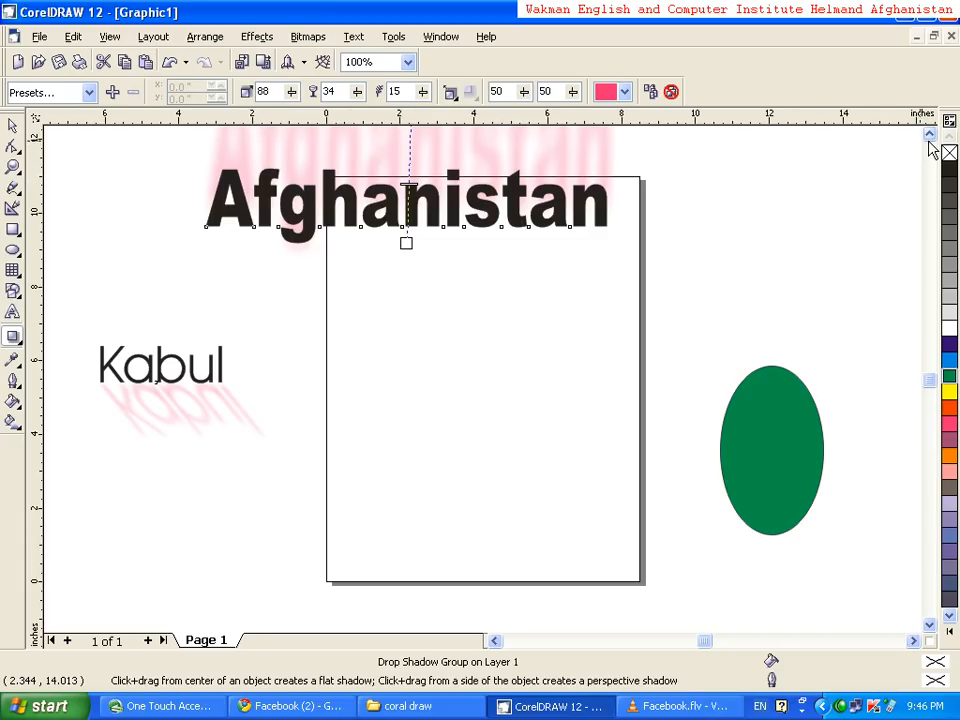
scroll(925, 146, "up", 2)
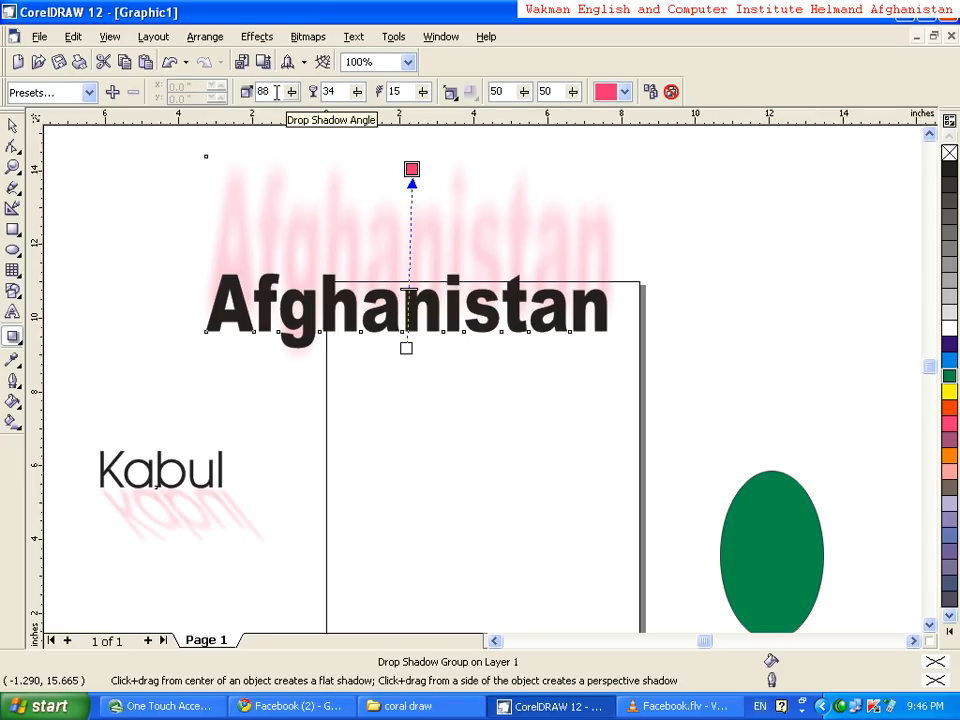
- Try drop shadow angles of -192 and 176 on the Afghanistan text
left_click(292, 92)
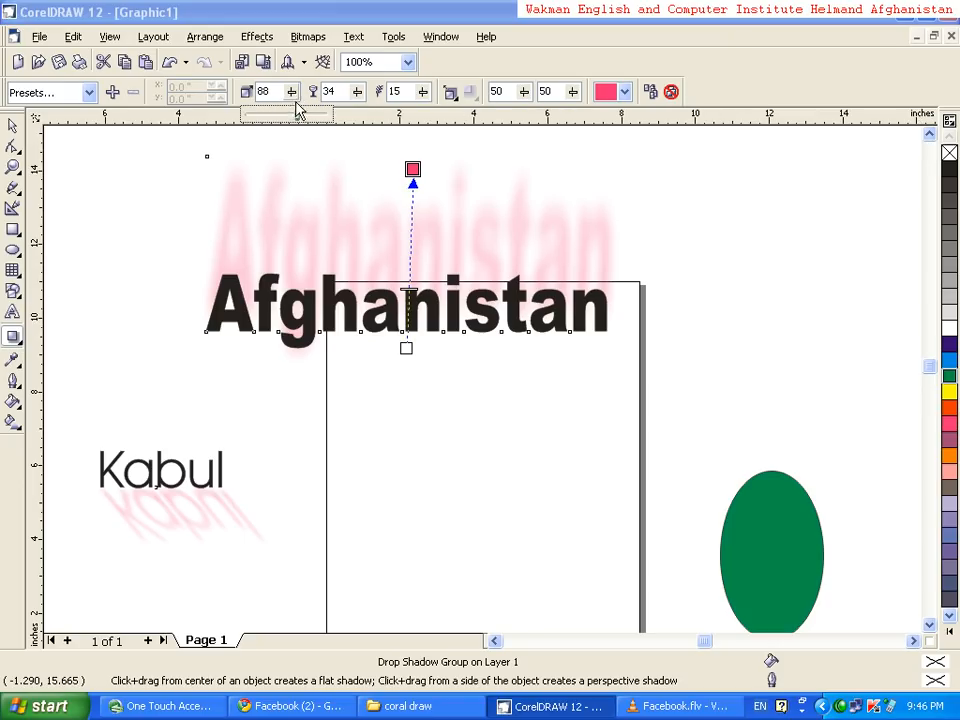
left_click_drag(300, 122, 268, 120)
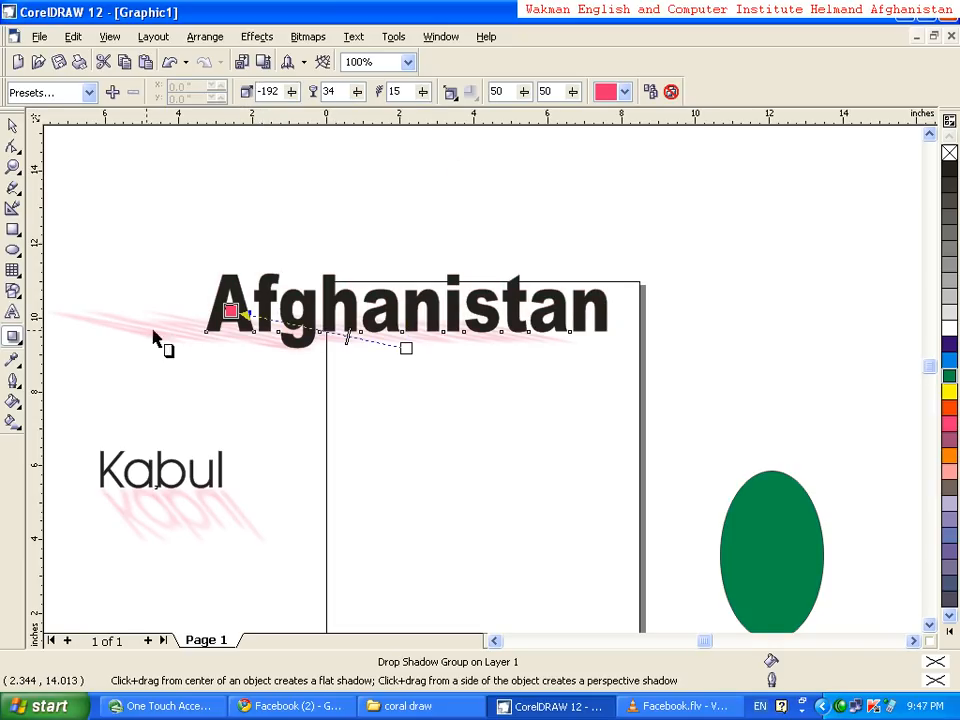
left_click(291, 88)
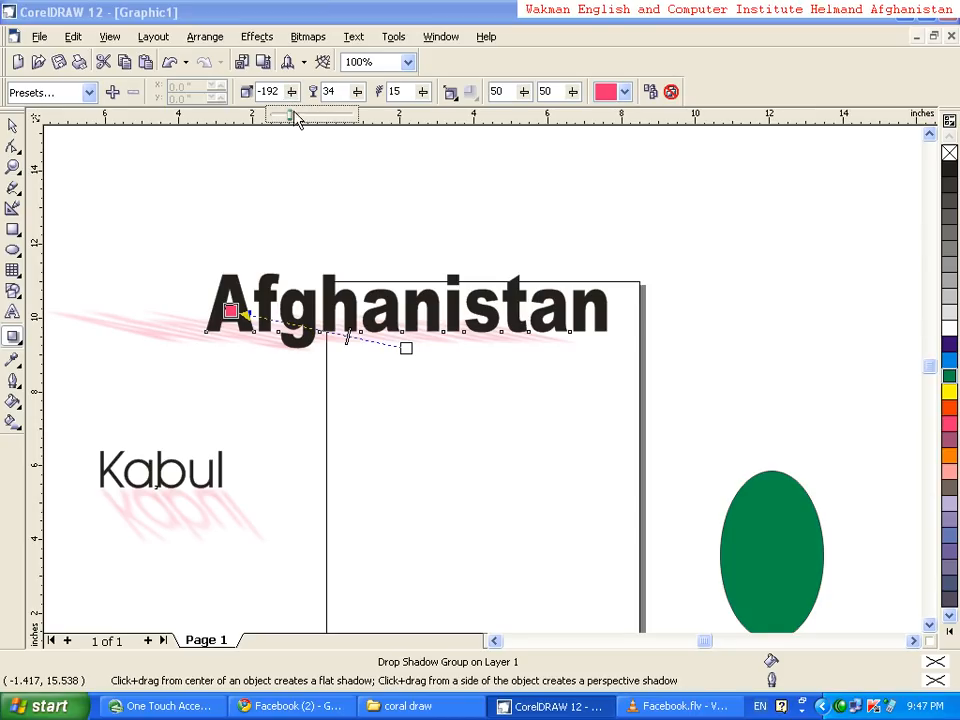
left_click(334, 118)
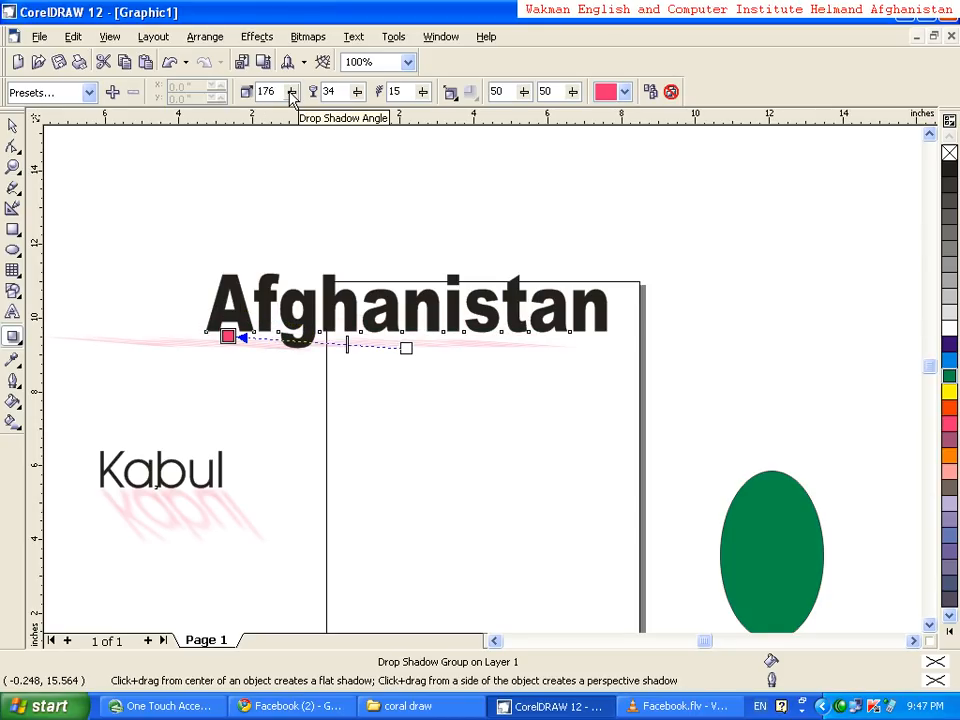
- Set the Afghanistan text's drop shadow angle to 48
left_click(291, 88)
left_click_drag(289, 120, 263, 120)
left_click_drag(275, 119, 274, 124)
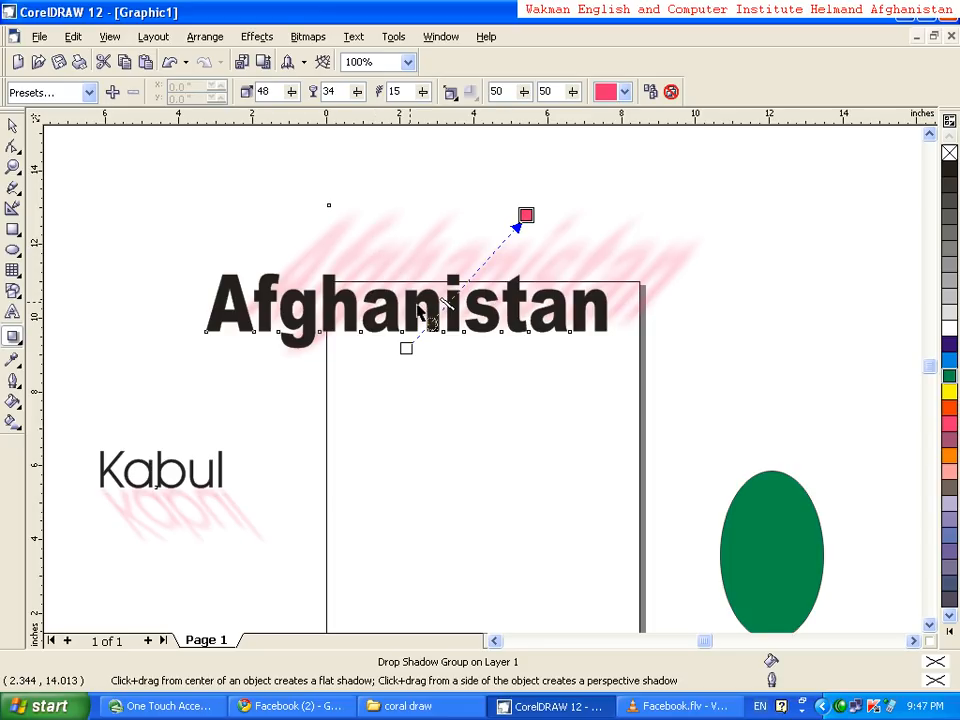
- Set the Afghanistan text's drop shadow opacity to 49 and its feathering to 49
left_click_drag(448, 303, 512, 226)
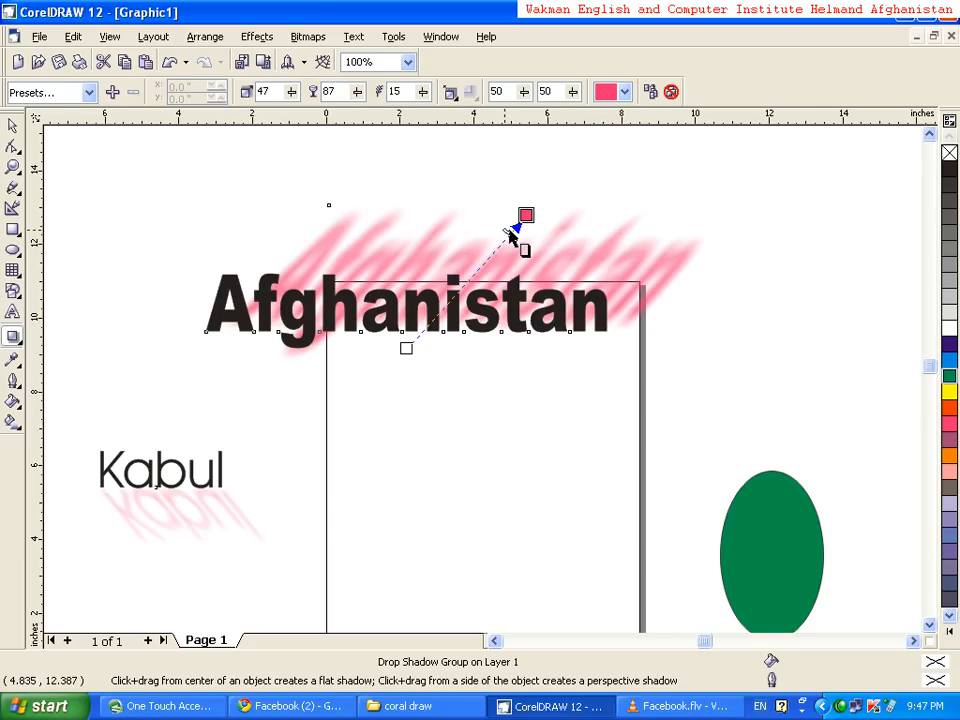
left_click(357, 91)
left_click_drag(368, 122, 336, 121)
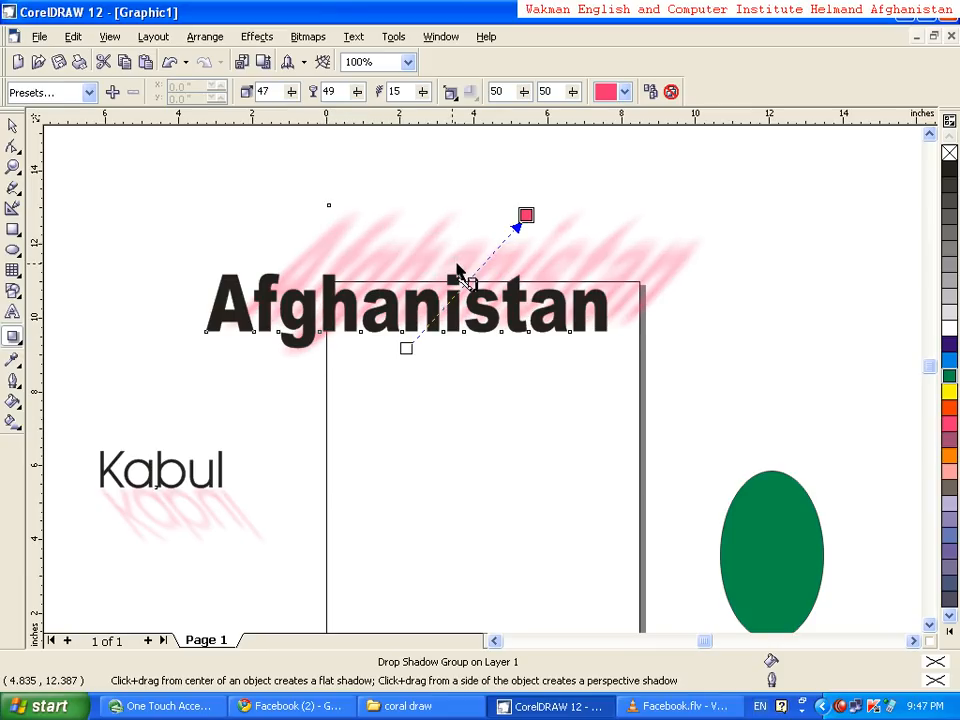
left_click(422, 93)
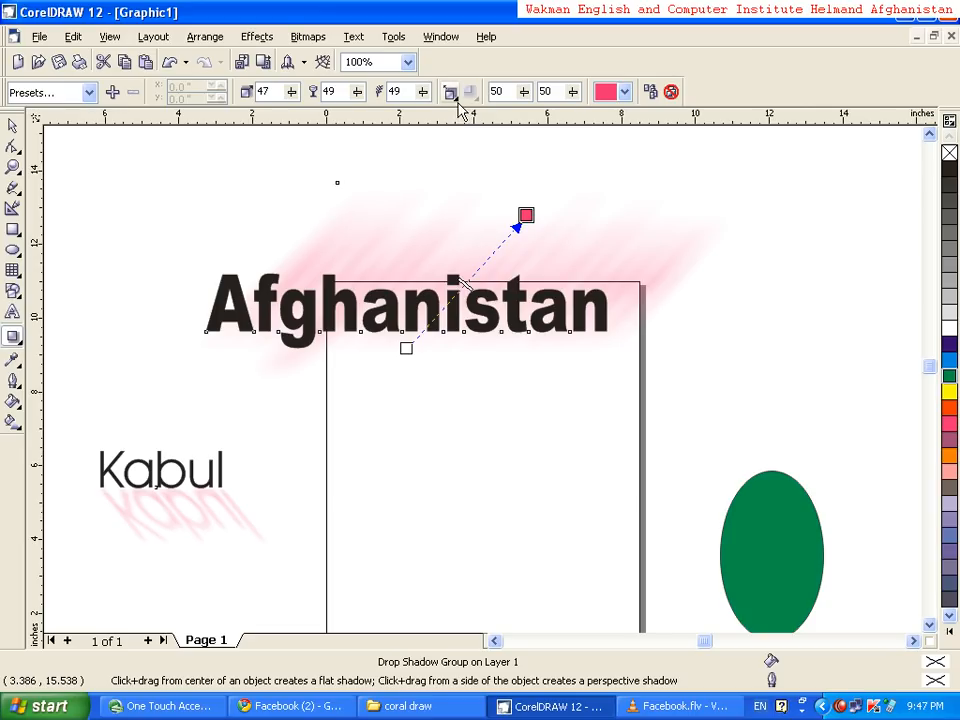
- Try the Inside feathering direction on the Afghanistan text's shadow, and set it to Middle
left_click(451, 93)
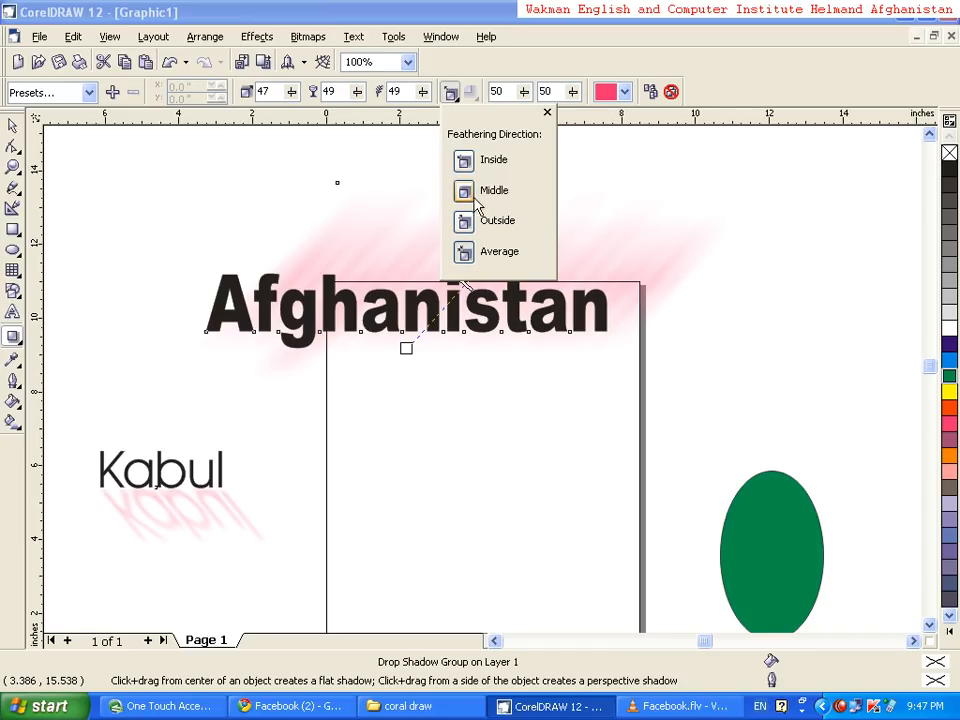
left_click(464, 160)
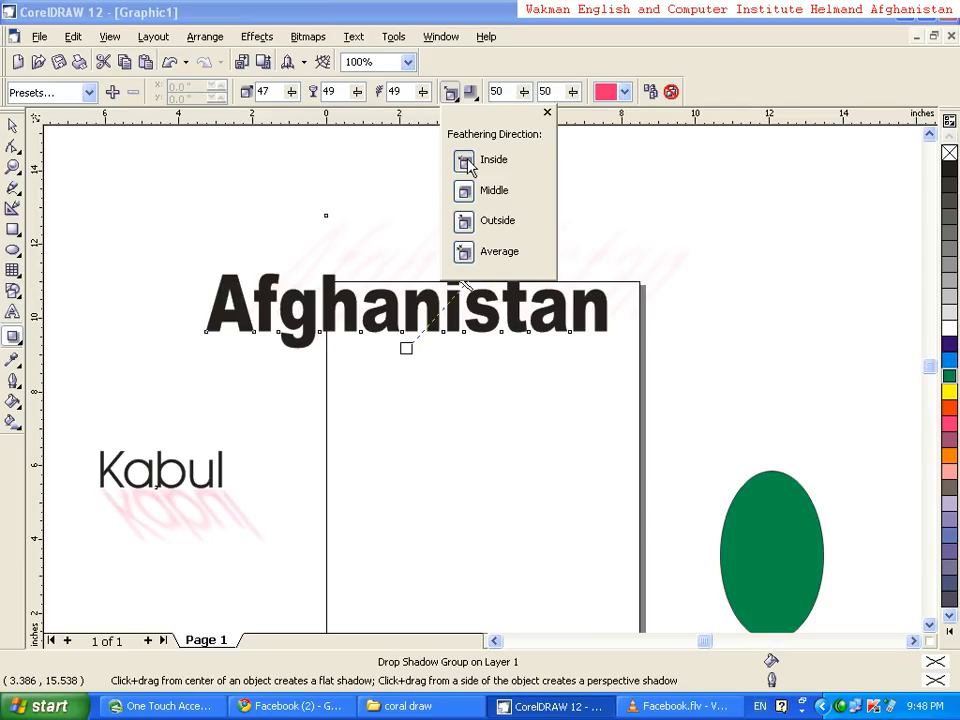
left_click(465, 190)
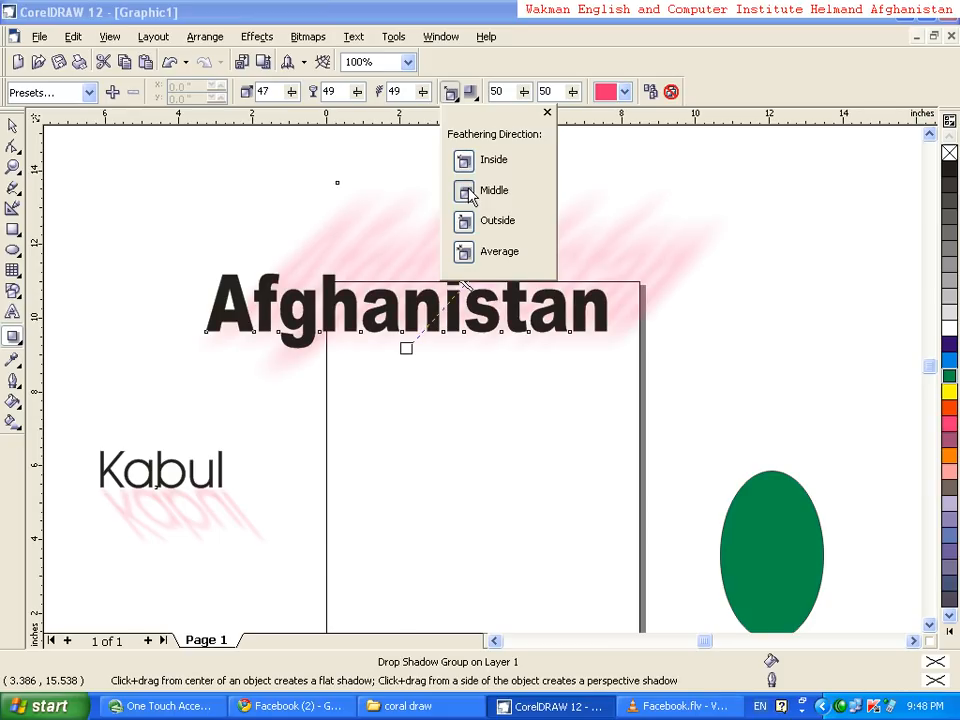
- Try Flat feathering edges on the Afghanistan text's shadow, and set them to Squared
left_click(474, 94)
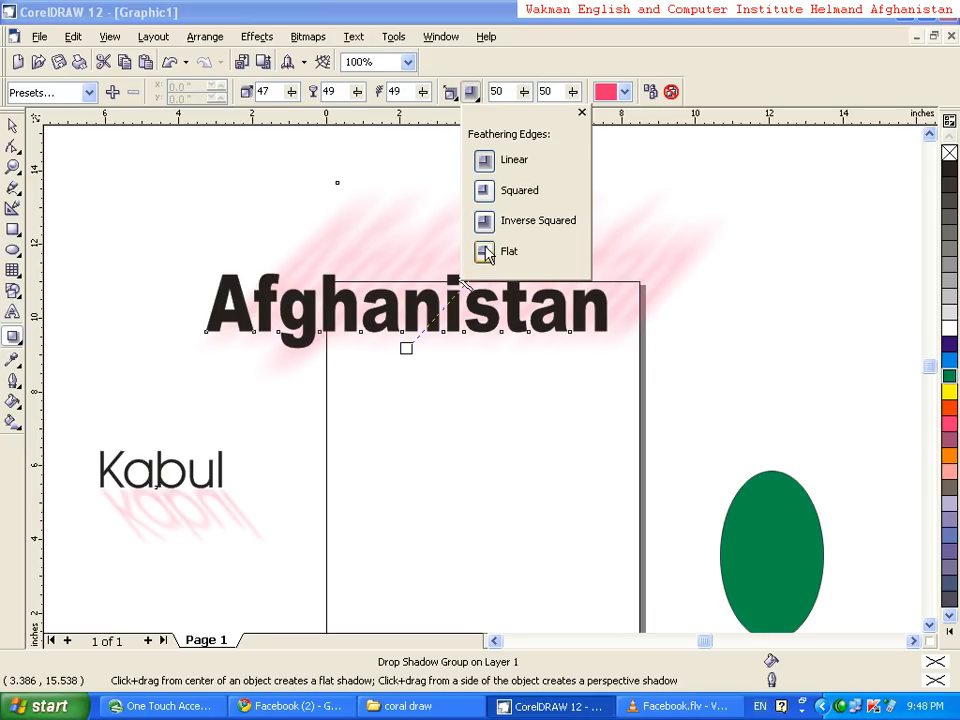
left_click(485, 251)
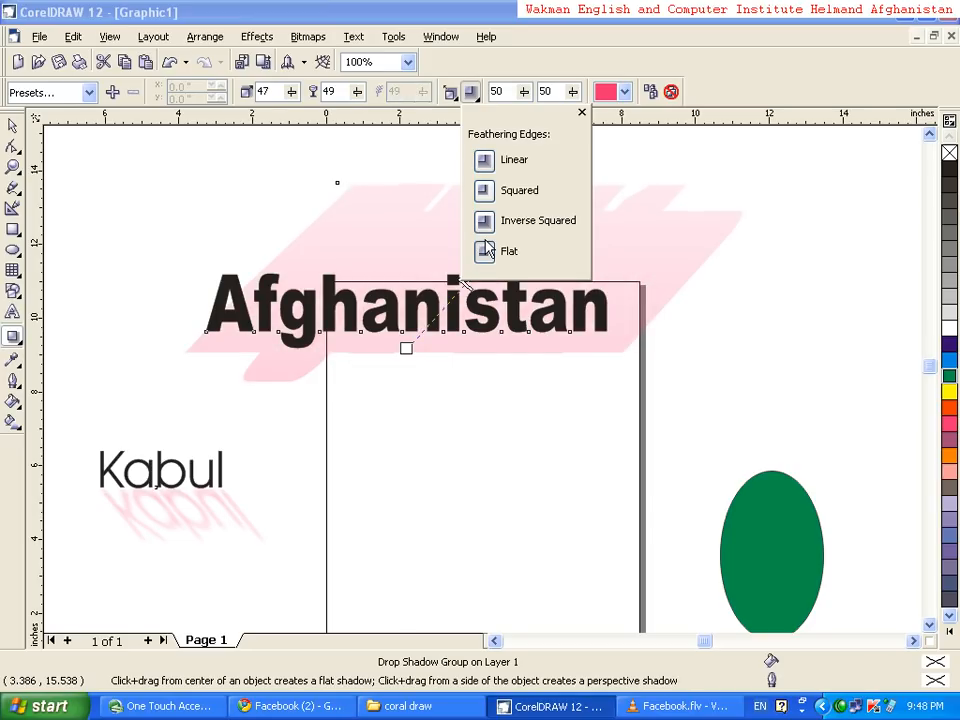
left_click(482, 191)
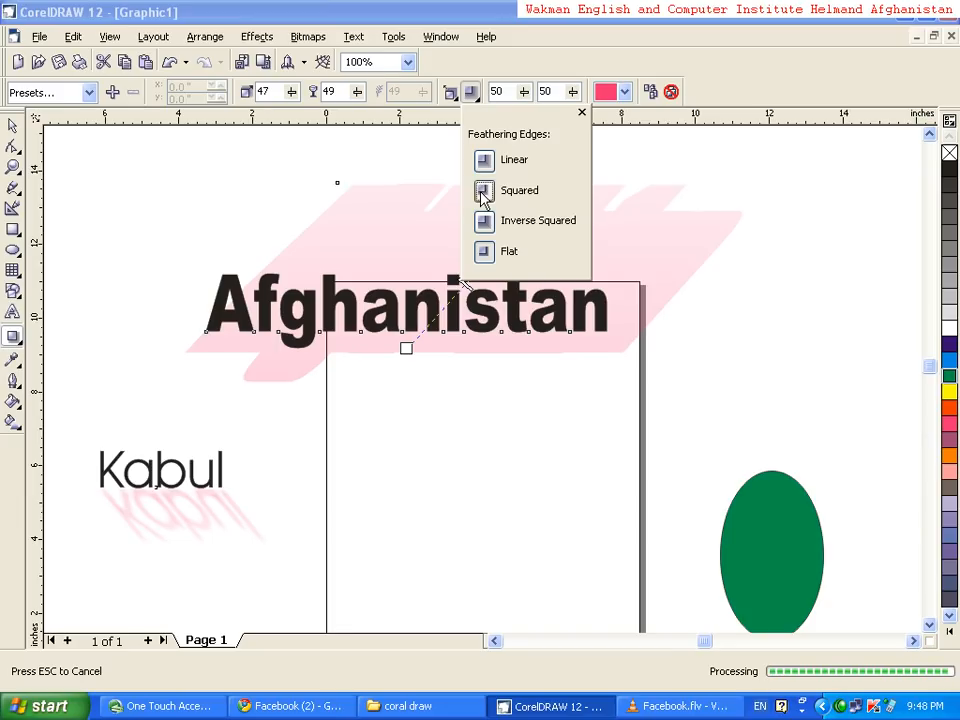
left_click(441, 148)
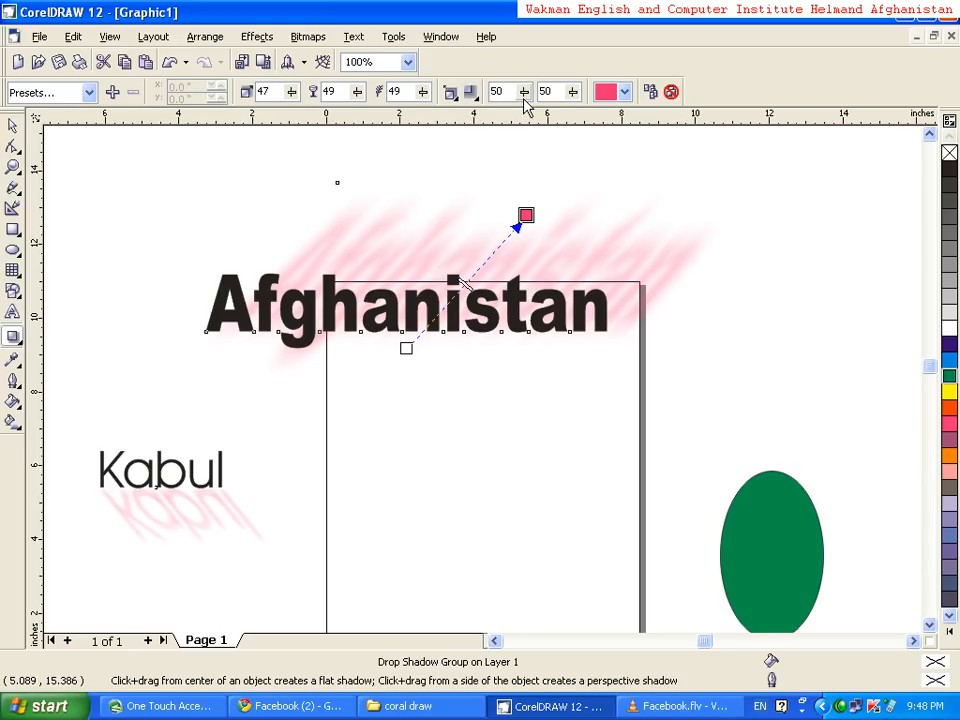
- Set the Afghanistan shadow's fade to 66 and increase its stretch so it reaches much farther above the letters
left_click_drag(525, 105, 535, 117)
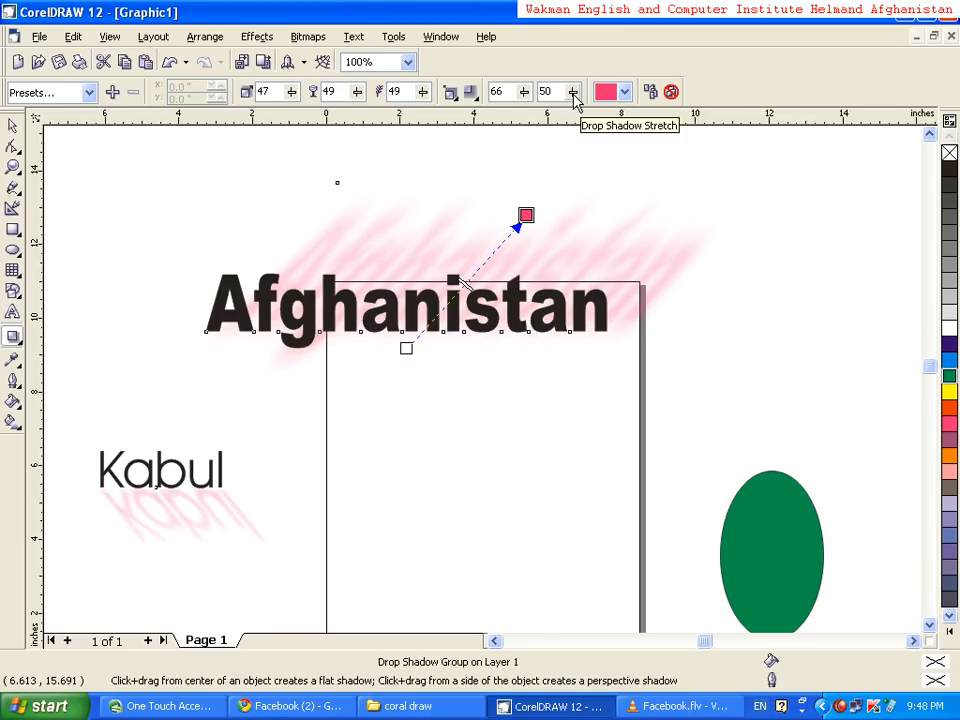
left_click(573, 93)
left_click_drag(586, 114, 600, 120)
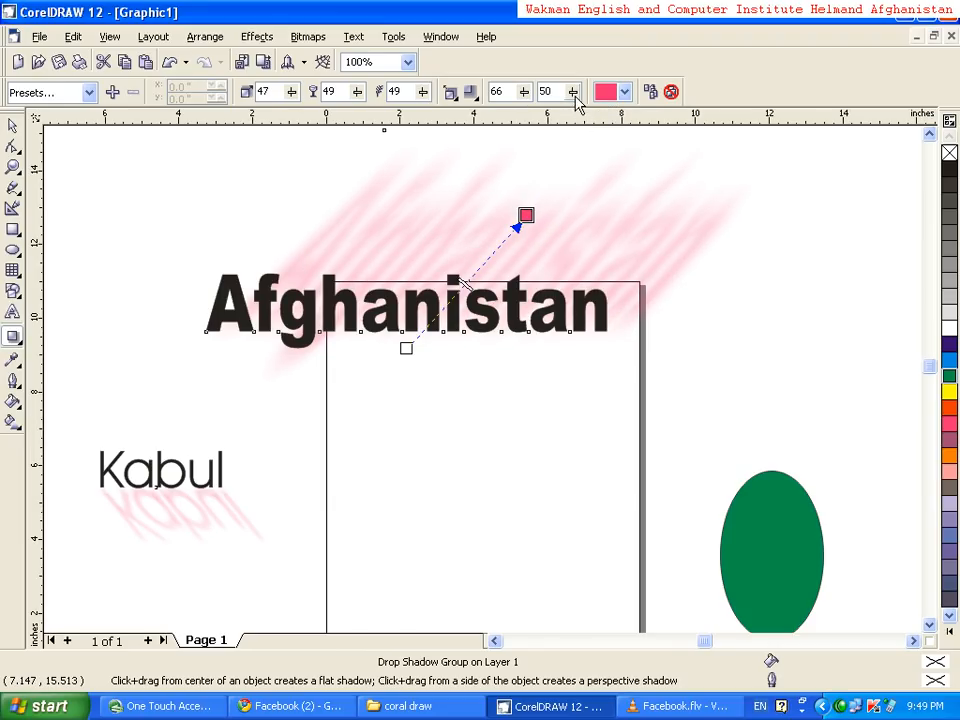
left_click(573, 93)
left_click_drag(573, 118, 597, 120)
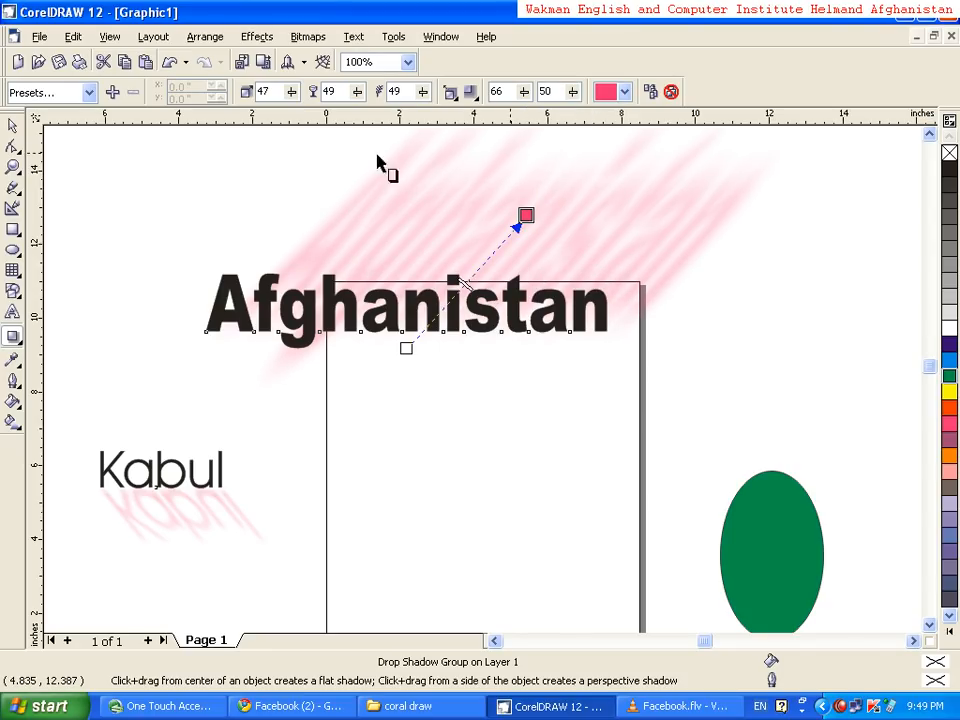
- Change the Afghanistan text's drop shadow colour to green
left_click(625, 92)
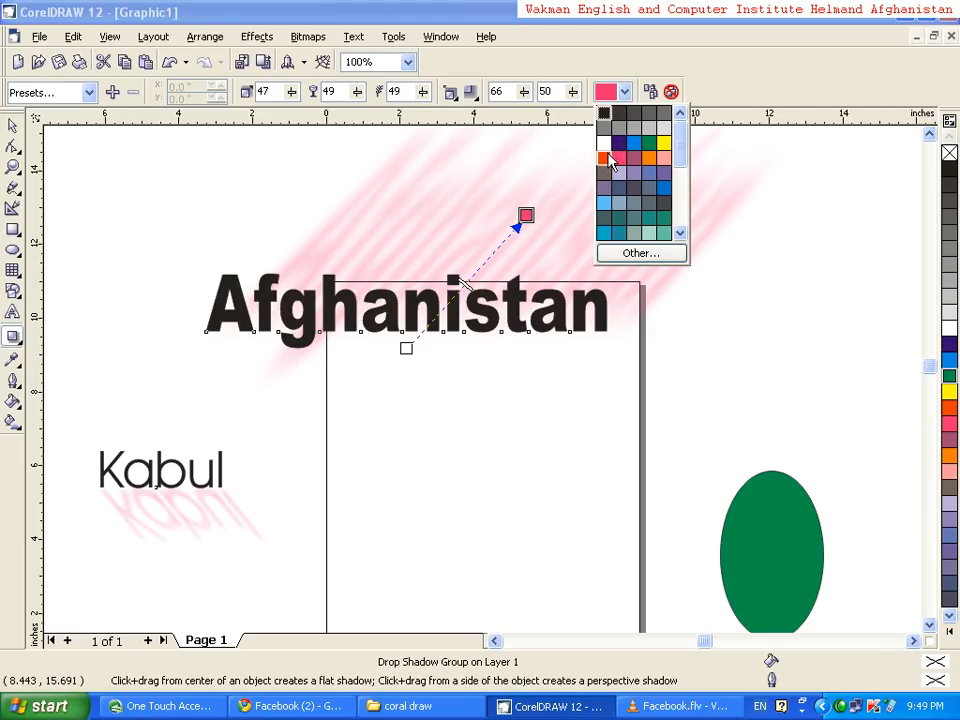
left_click(650, 144)
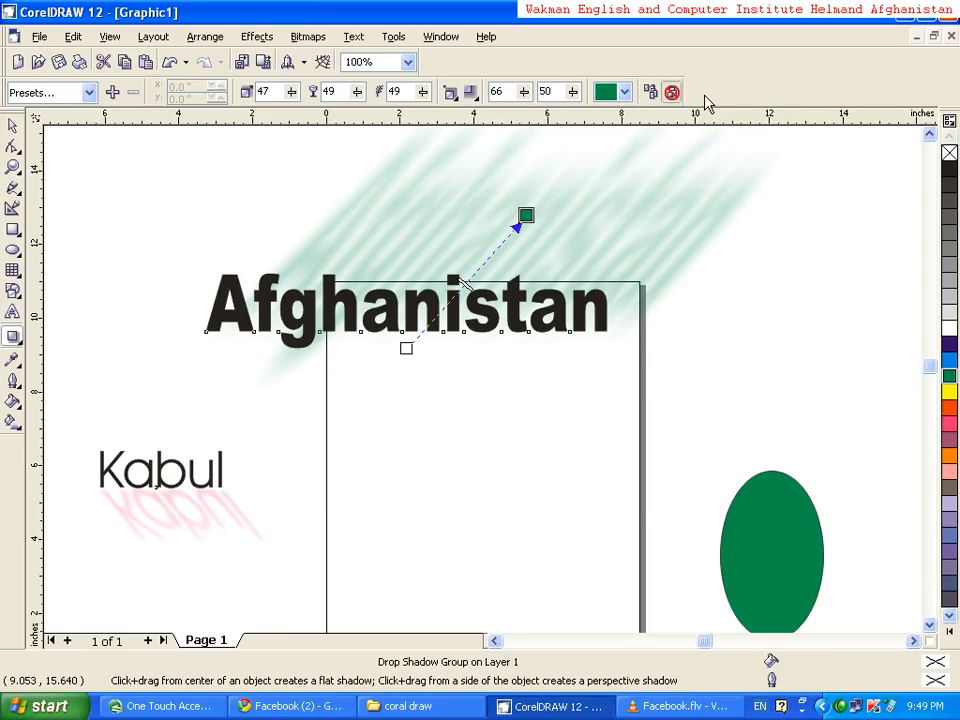
- Copy the Afghanistan text's drop shadow properties onto the Kabul text
left_click(12, 124)
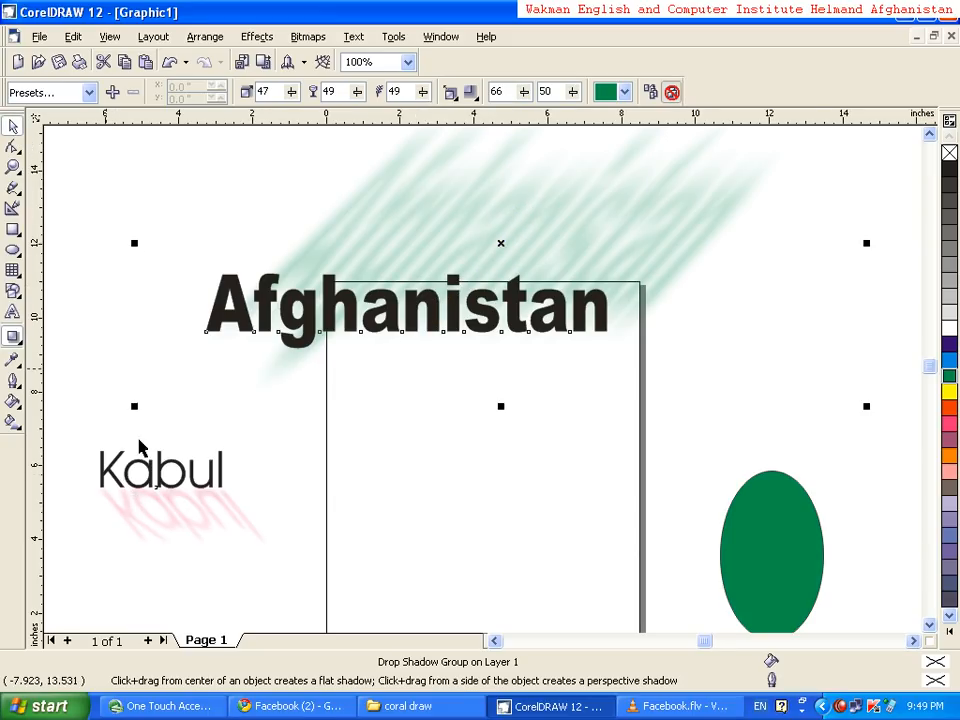
left_click(185, 480)
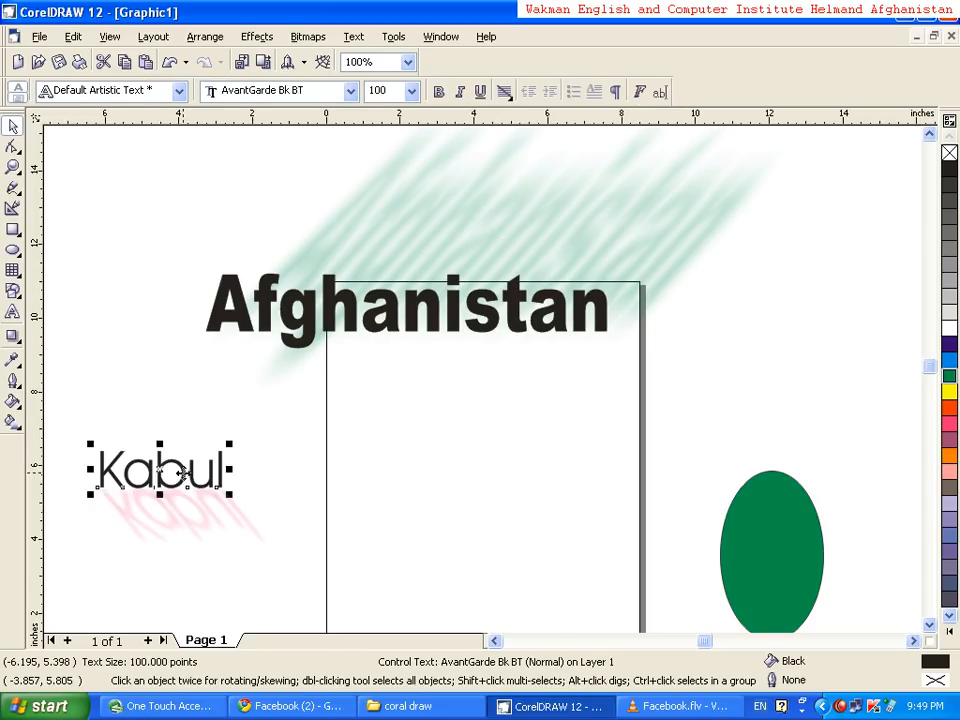
left_click(12, 337)
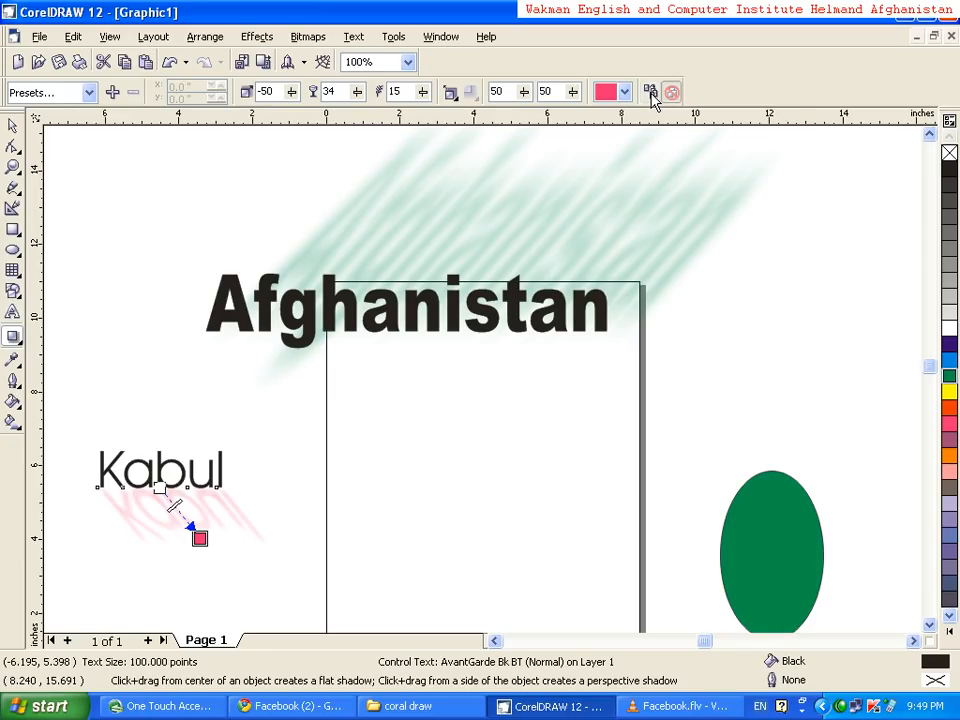
left_click(650, 92)
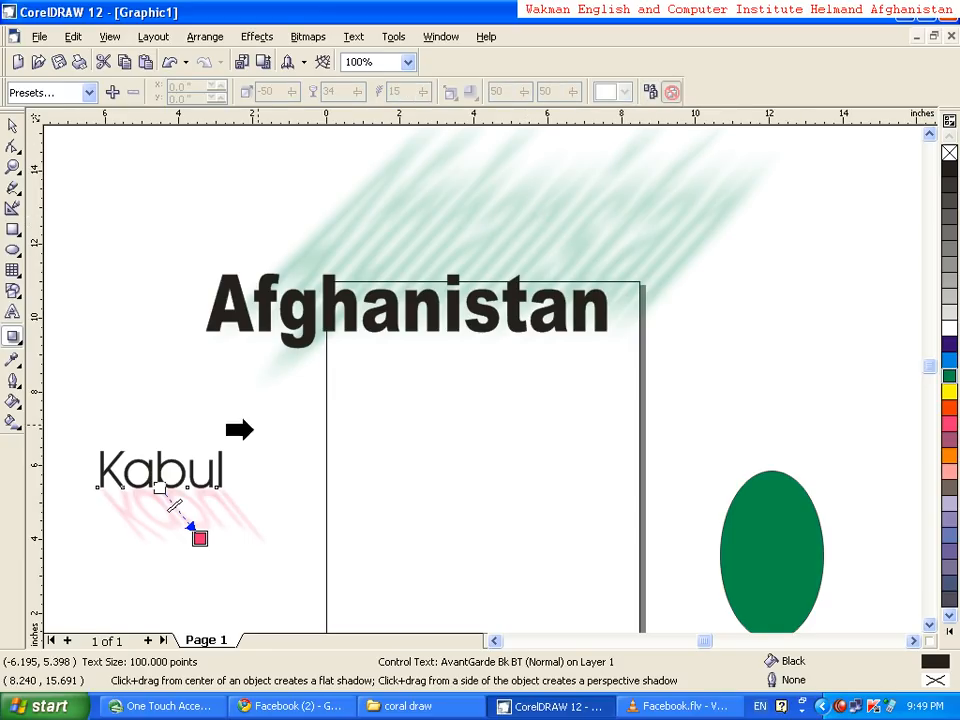
left_click(433, 281)
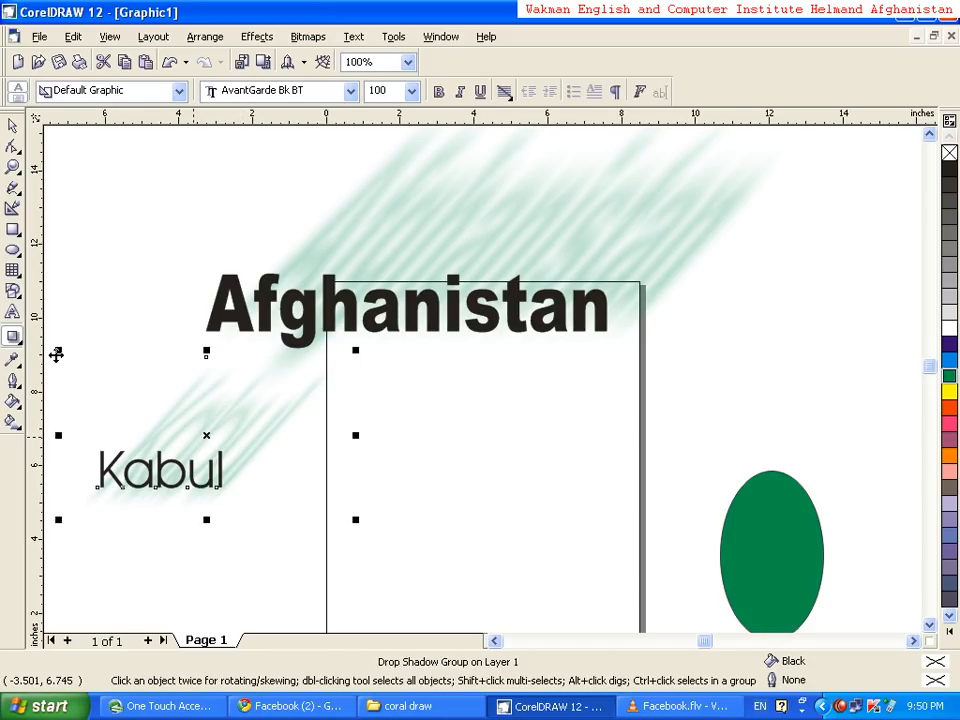
- Compare the drop shadow settings of the Afghanistan and Kabul texts
left_click(304, 312)
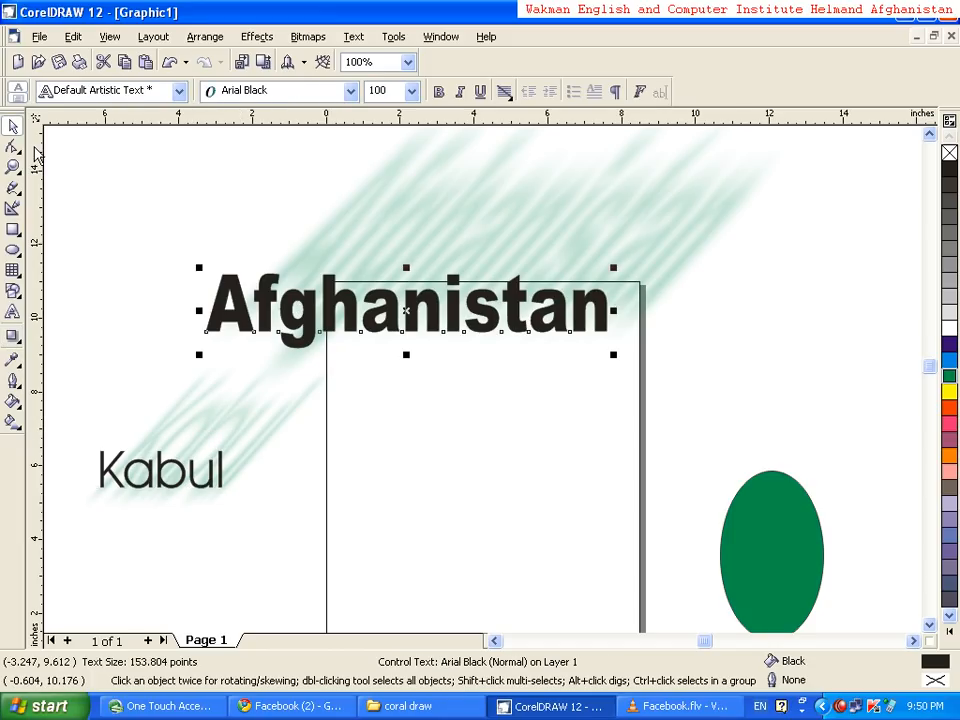
left_click(13, 338)
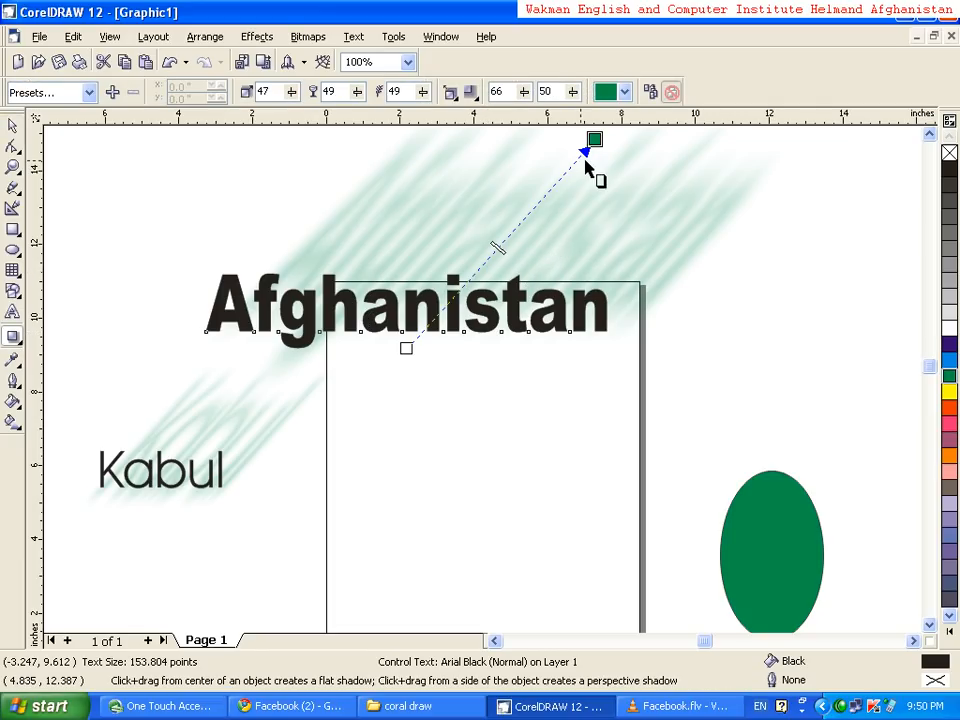
left_click(166, 462)
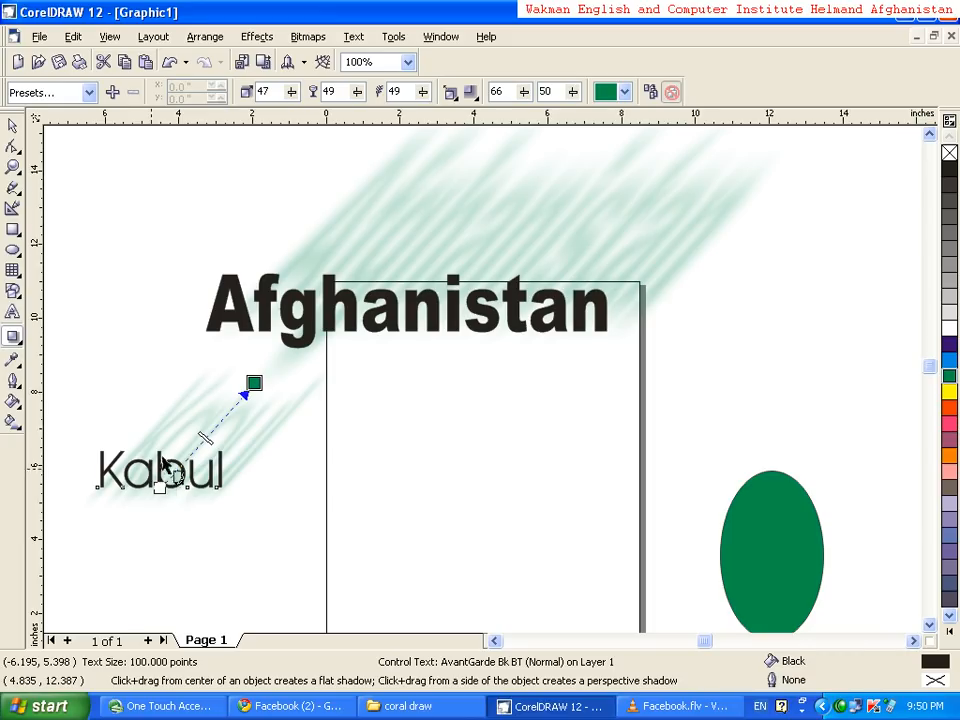
left_click(10, 126)
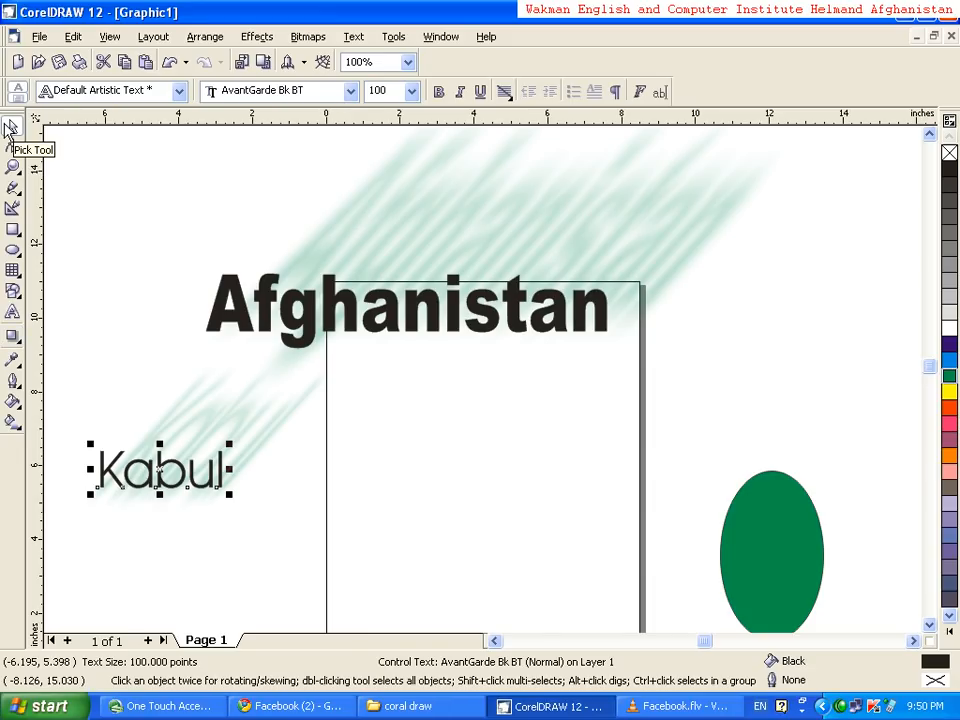
left_click(360, 322)
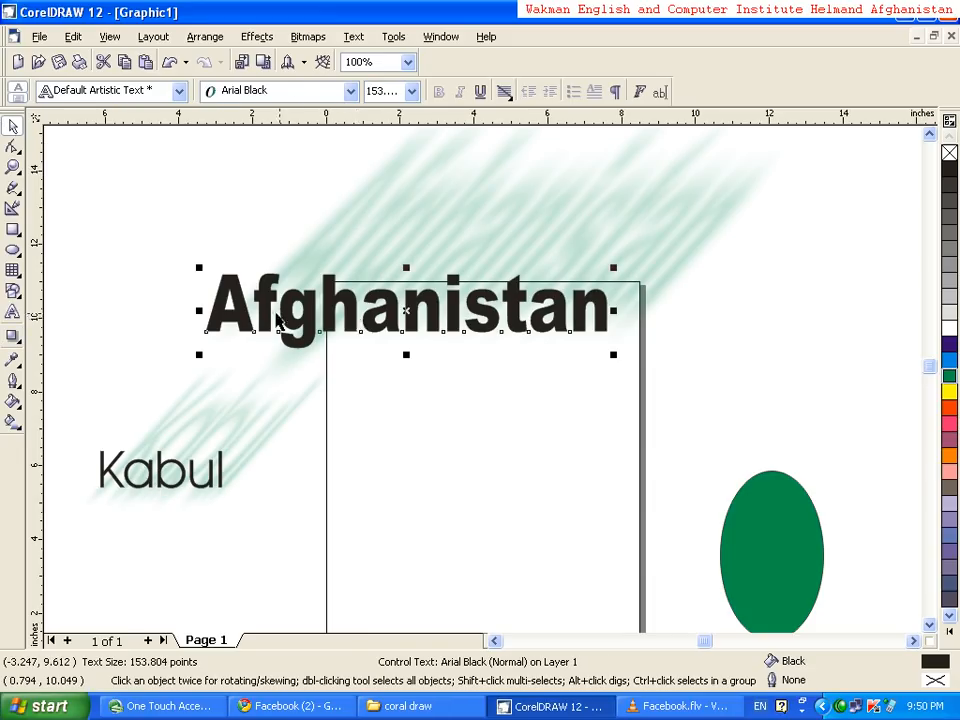
left_click(13, 337)
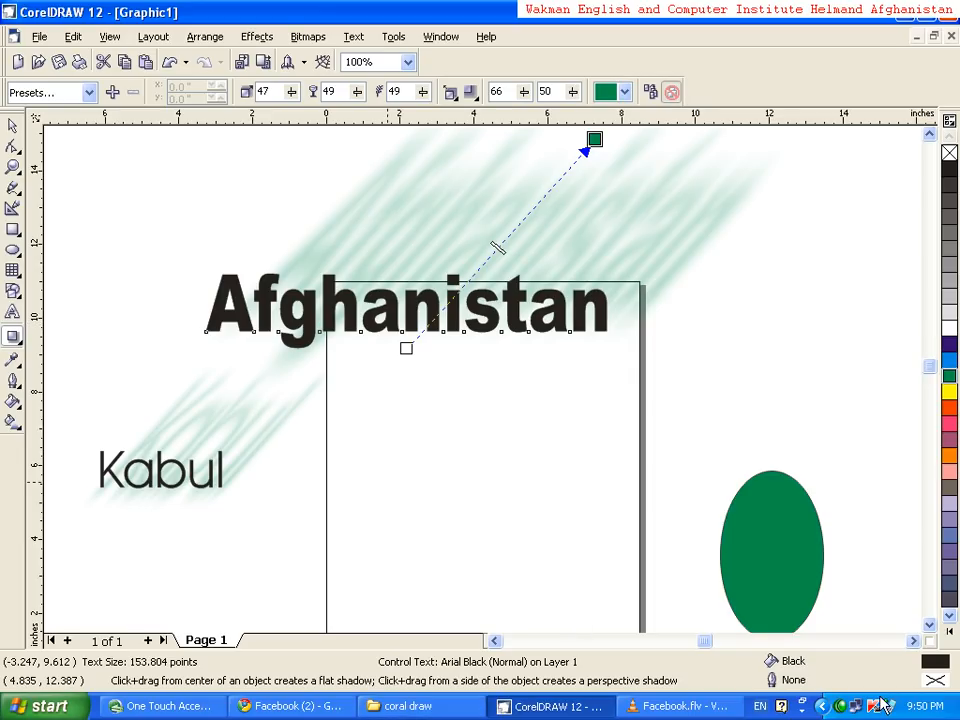
left_click(832, 705)
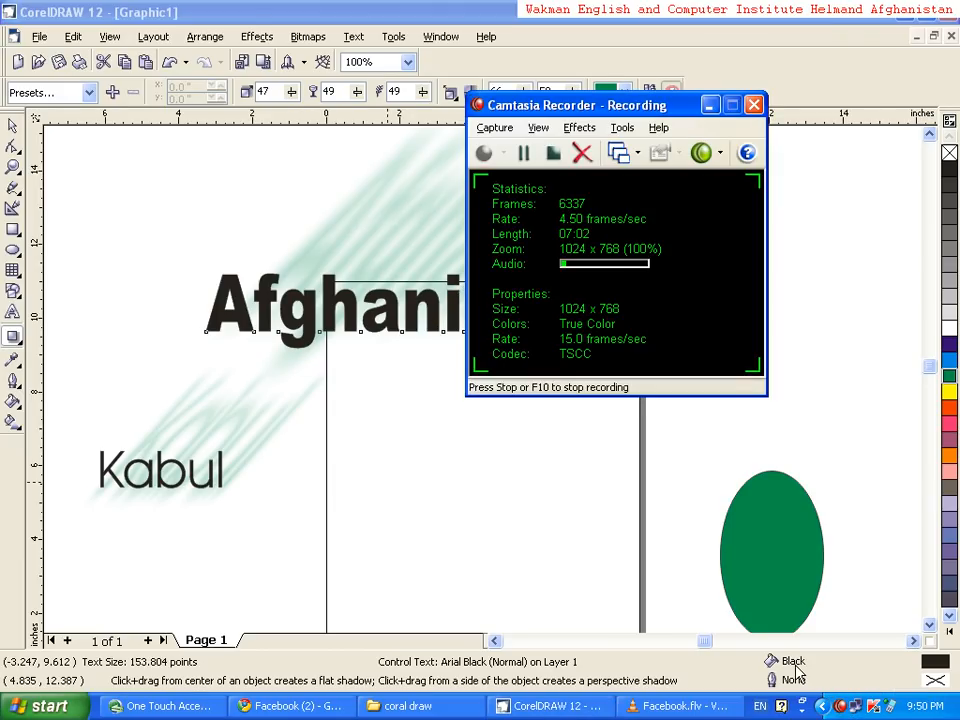